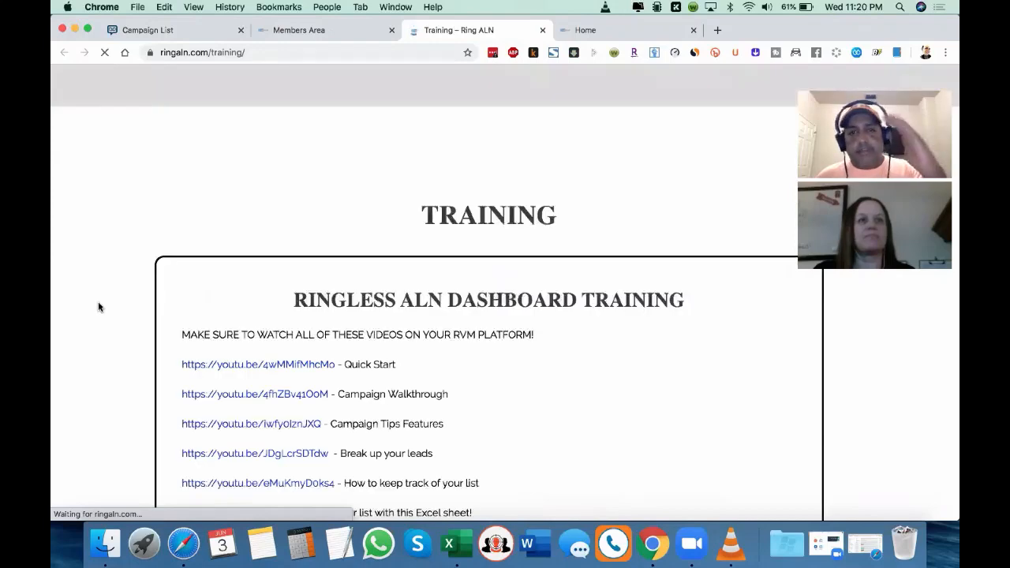
# Step: Look through the Ringless ALN dashboard training links on the Training page
pyautogui.scroll(-3, 98, 306)
pyautogui.scroll(-1, 130, 258)
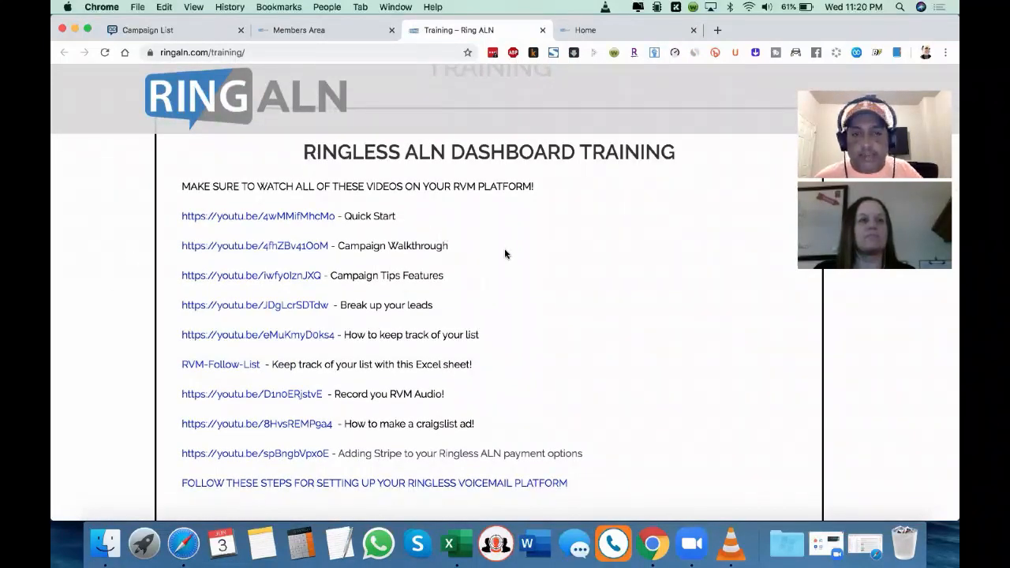
pyautogui.scroll(-3, 505, 253)
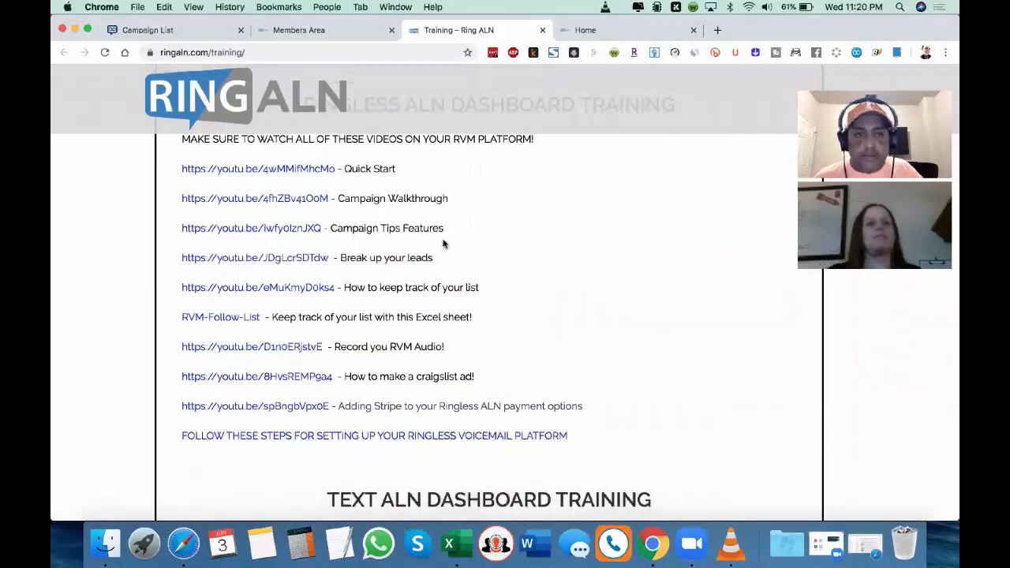
pyautogui.scroll(-2, 444, 244)
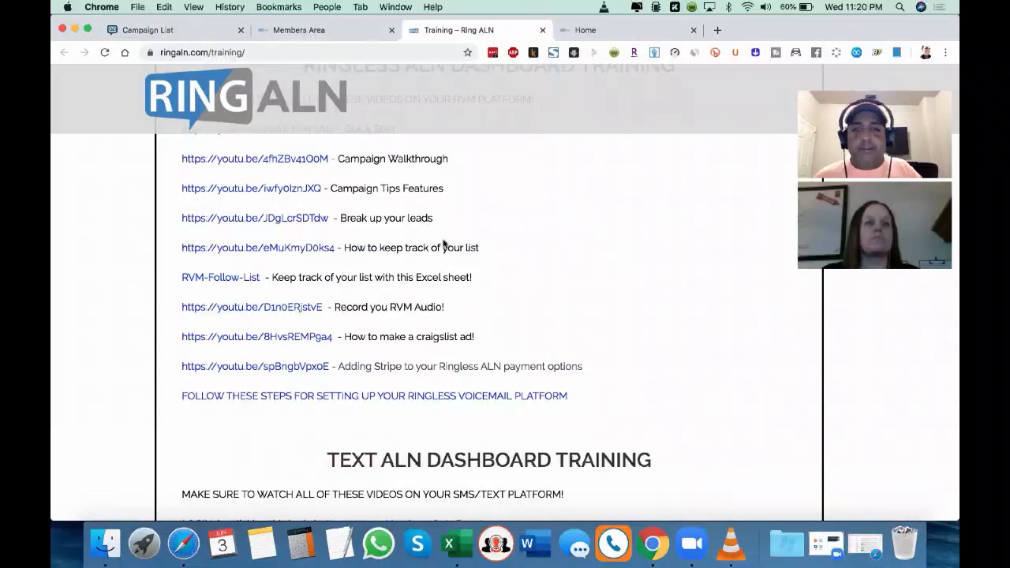
# Step: Switch to Finder, examine the ringlessalnpurchasedleads_ folder and its Sorted subfolder, and return to the Training page in Chrome
pyautogui.hotkey('ctrl', 'Up')
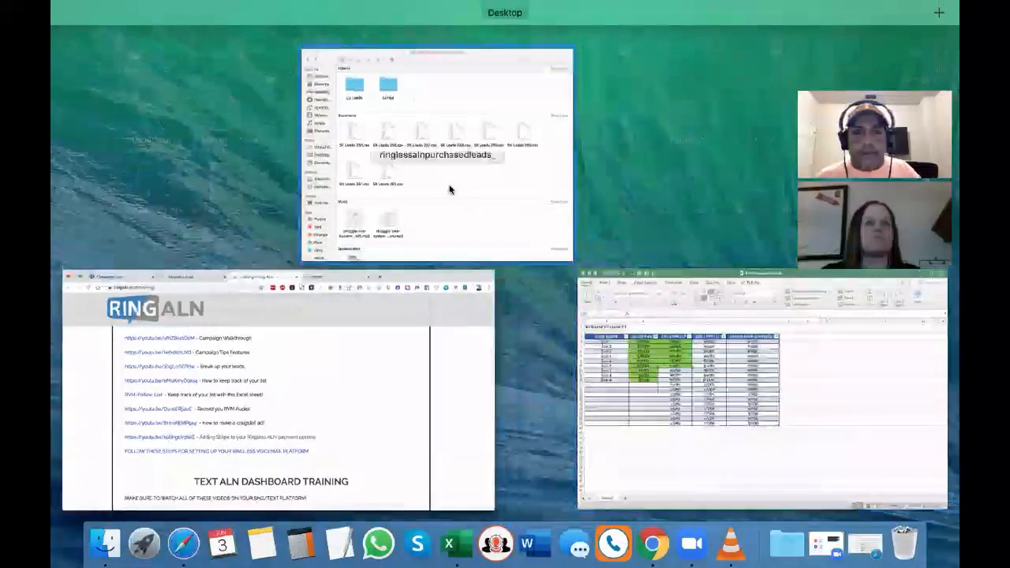
pyautogui.click(450, 187)
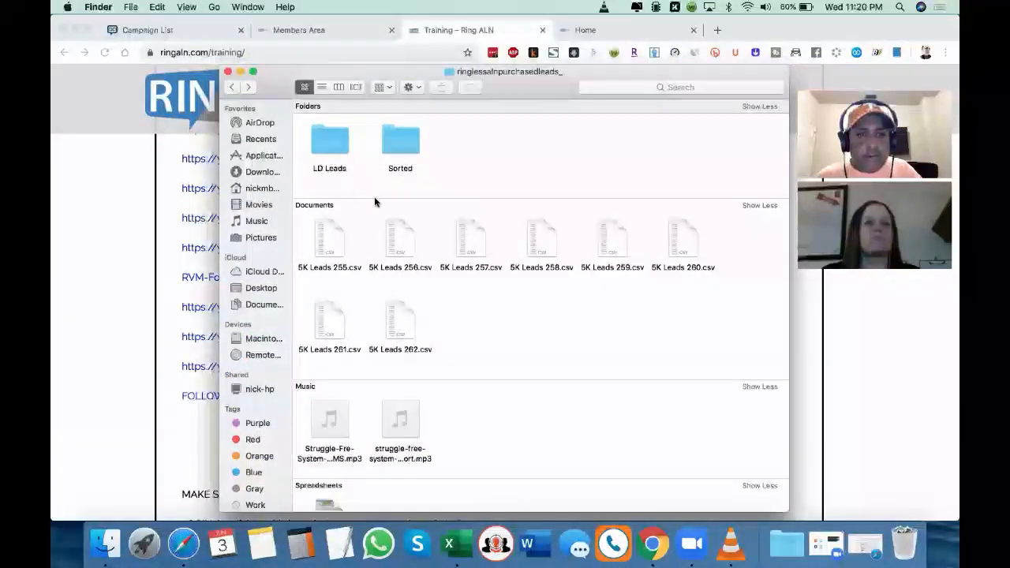
pyautogui.scroll(-2, 374, 196)
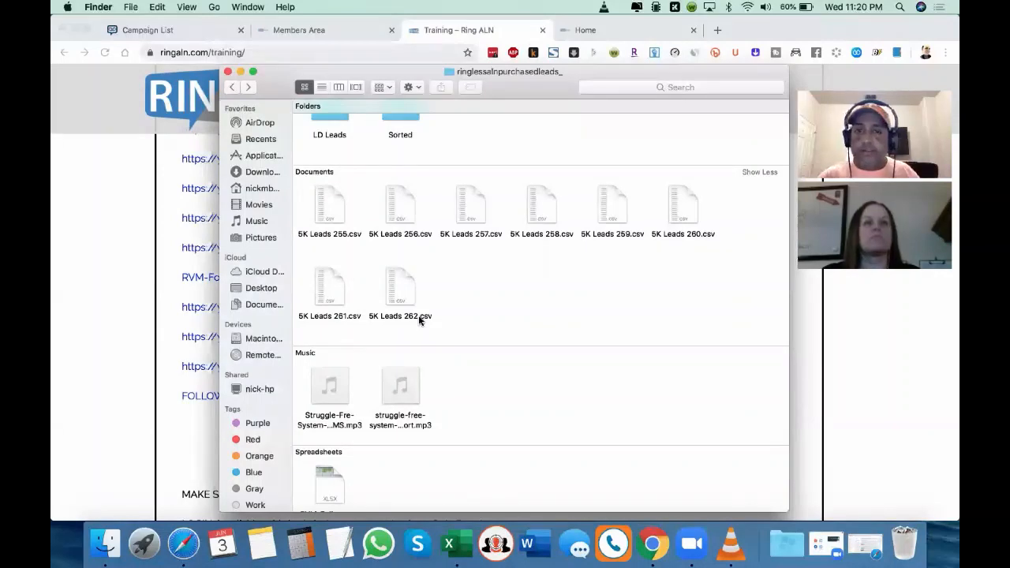
pyautogui.scroll(1, 419, 318)
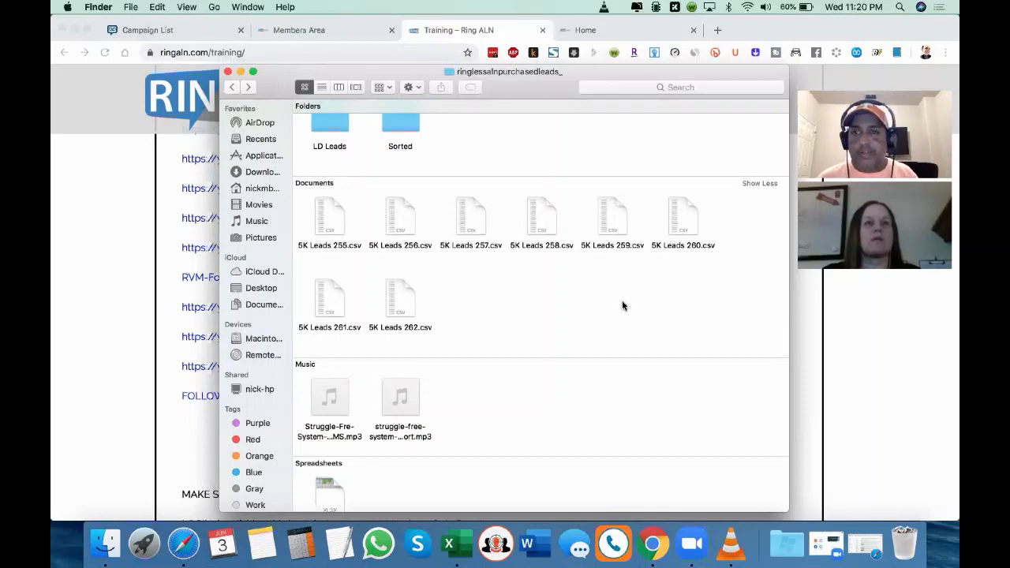
pyautogui.scroll(1, 622, 306)
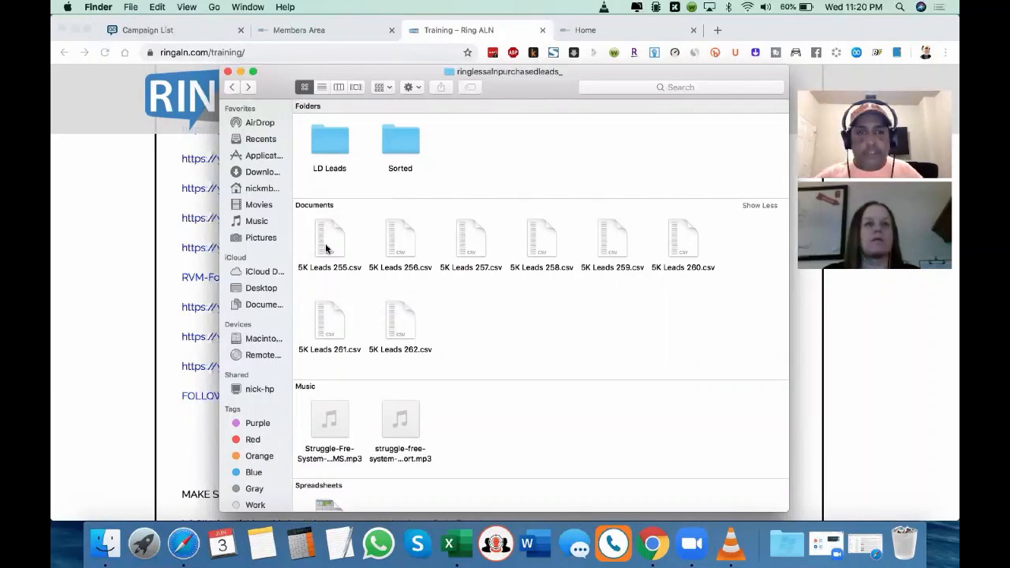
pyautogui.doubleClick(392, 140)
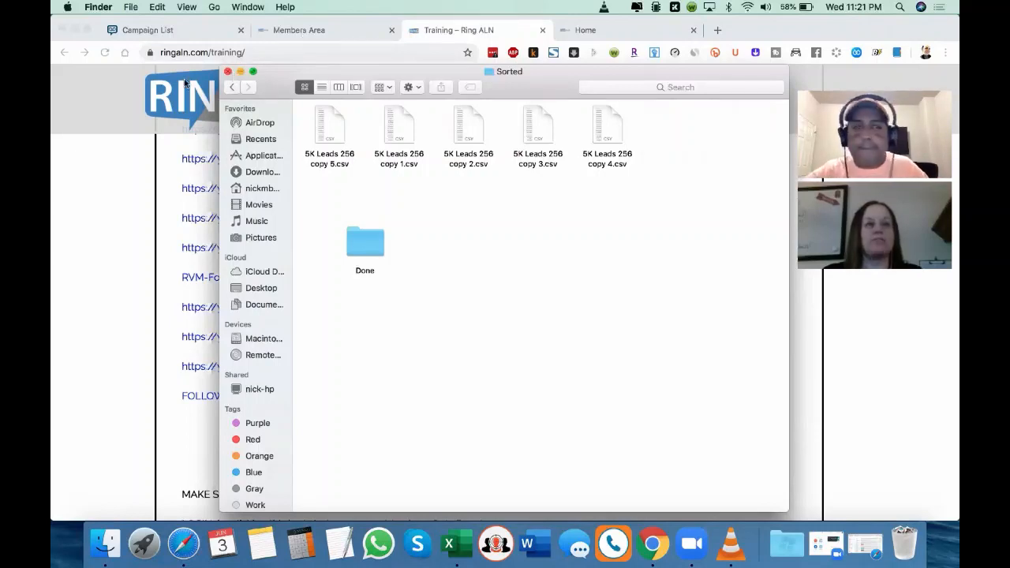
pyautogui.click(186, 83)
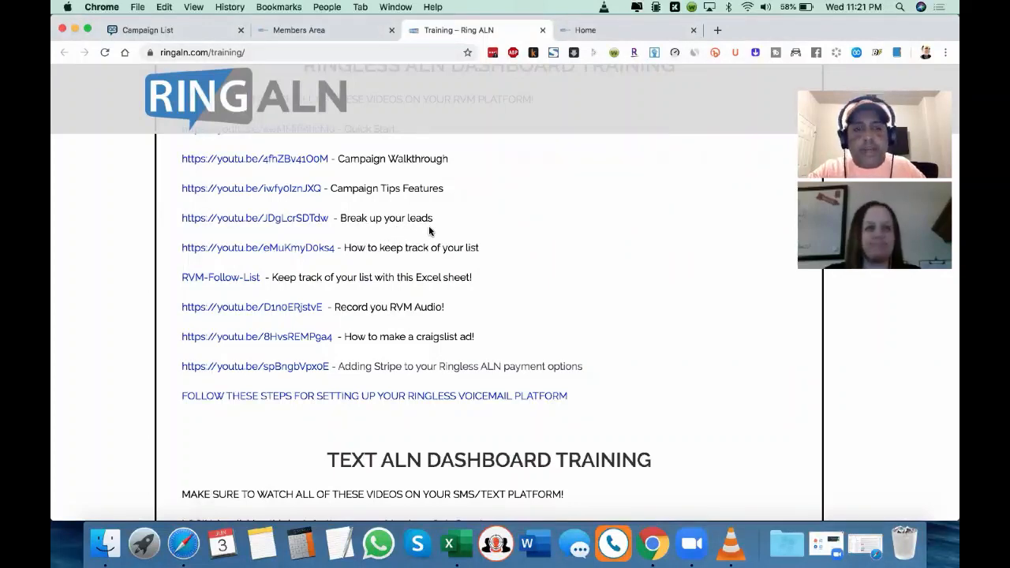
pyautogui.scroll(-1, 430, 230)
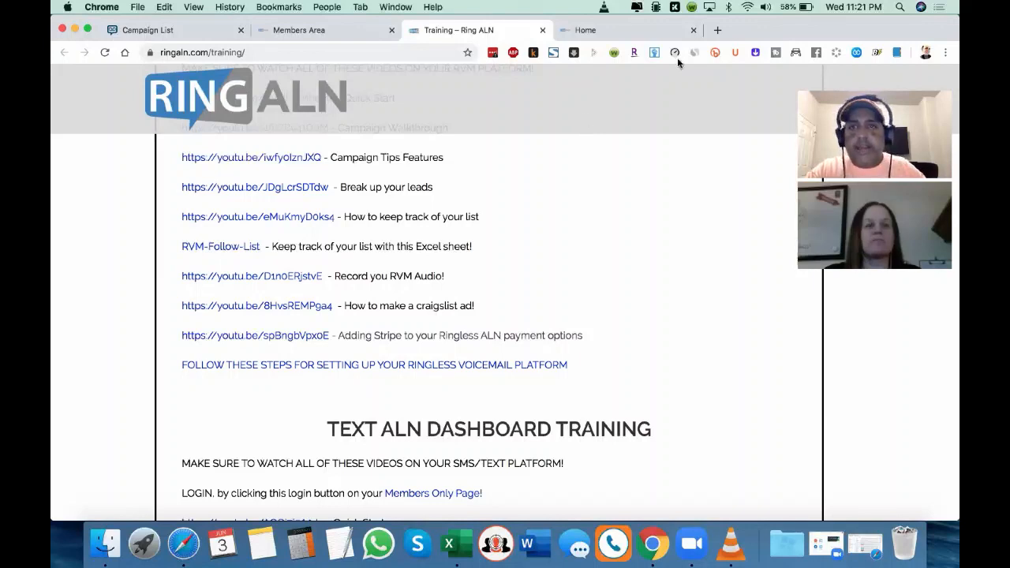
pyautogui.click(718, 30)
pyautogui.write('onlin')
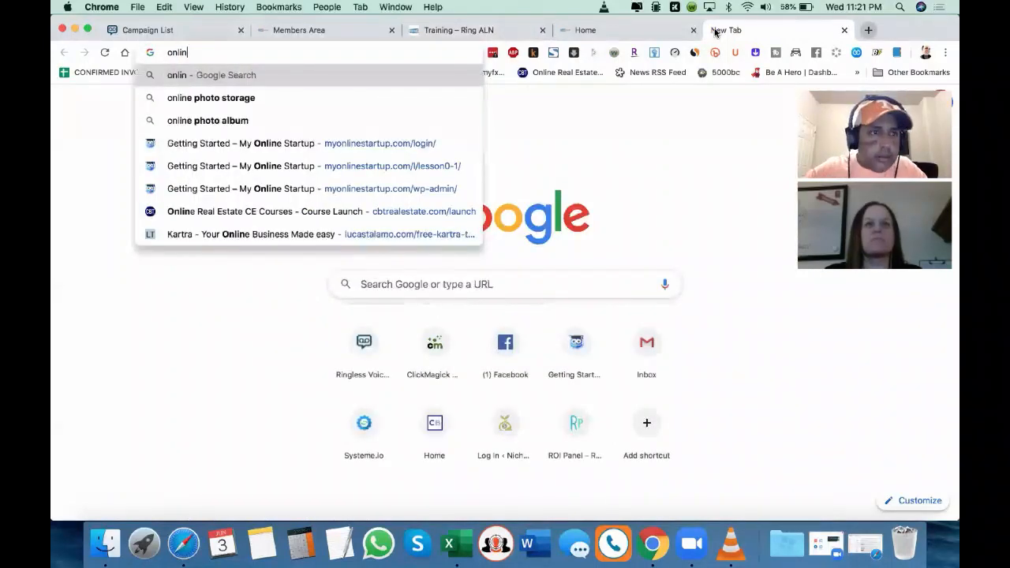
pyautogui.press('BackSpace')
pyautogui.press('BackSpace')
pyautogui.press('BackSpace')
pyautogui.press('BackSpace')
pyautogui.press('BackSpace')
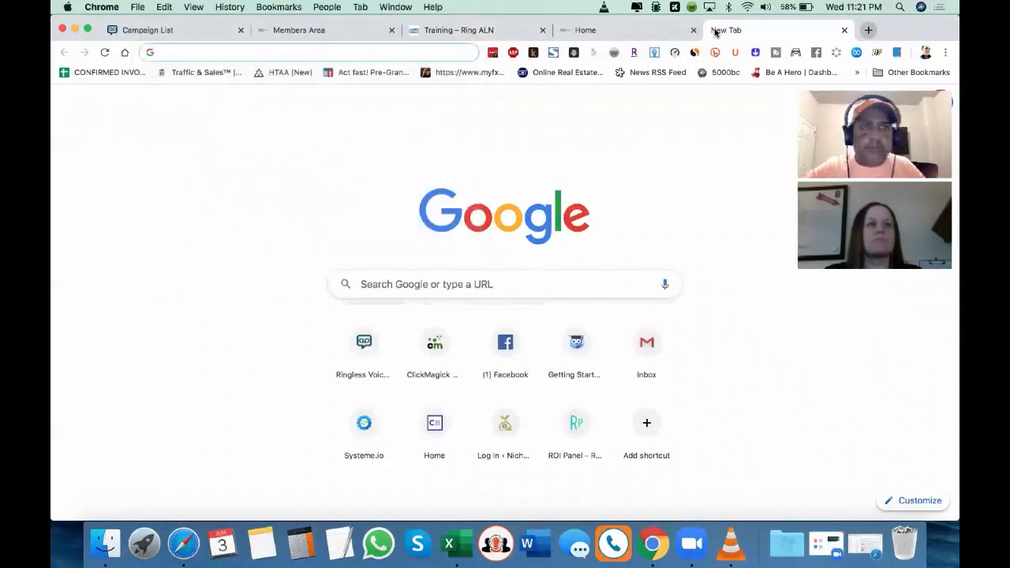
pyautogui.click(843, 31)
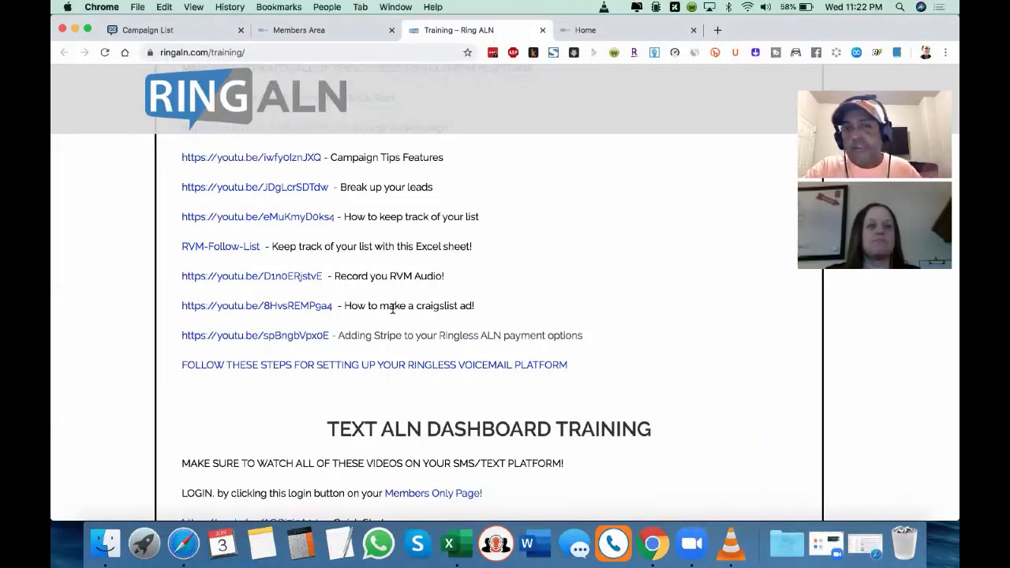
# Step: Look through the Training page's text dashboard, live recording, Craigslist ad and script sections
pyautogui.scroll(-3, 392, 309)
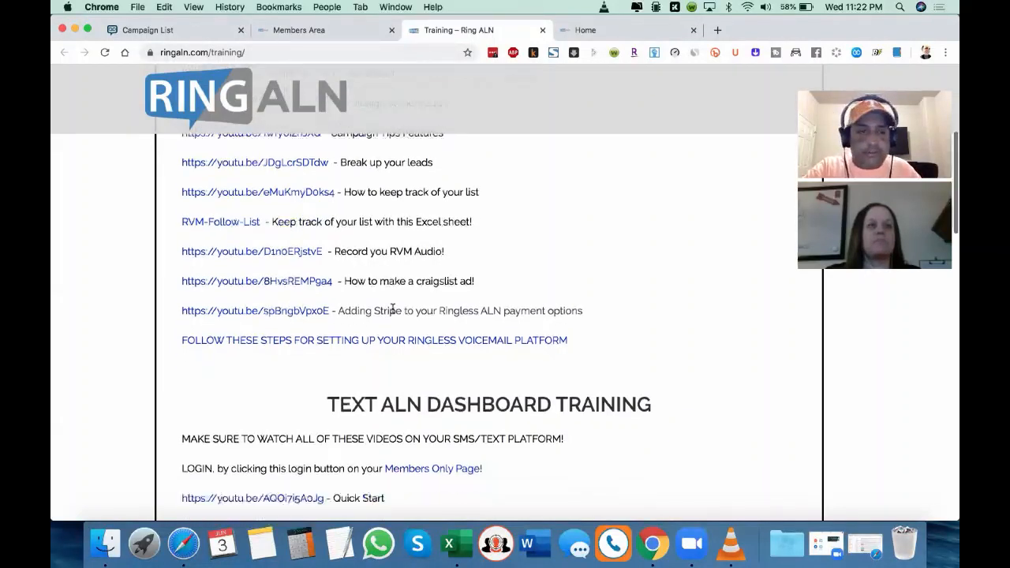
pyautogui.scroll(-8, 403, 272)
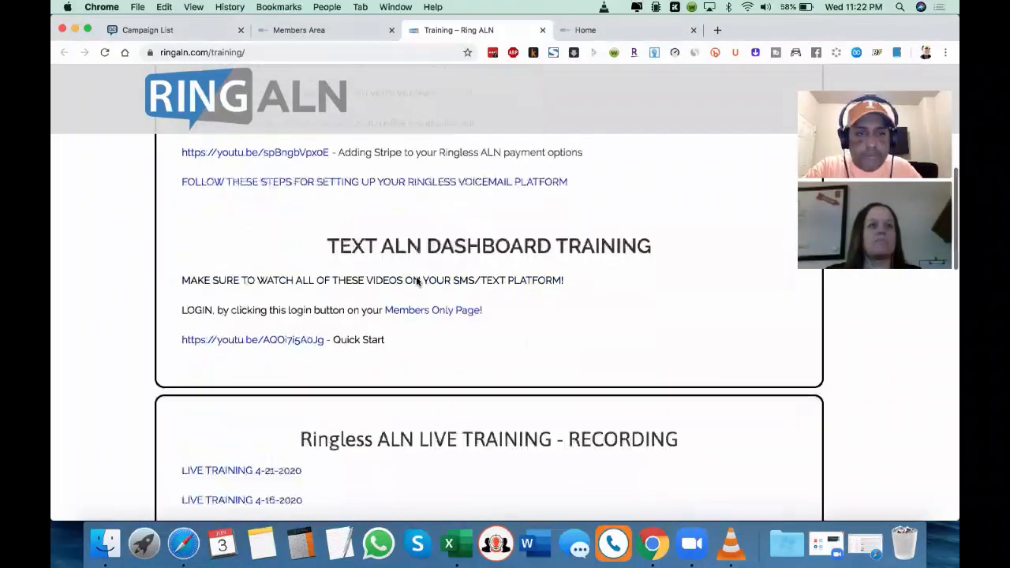
pyautogui.scroll(-1, 417, 282)
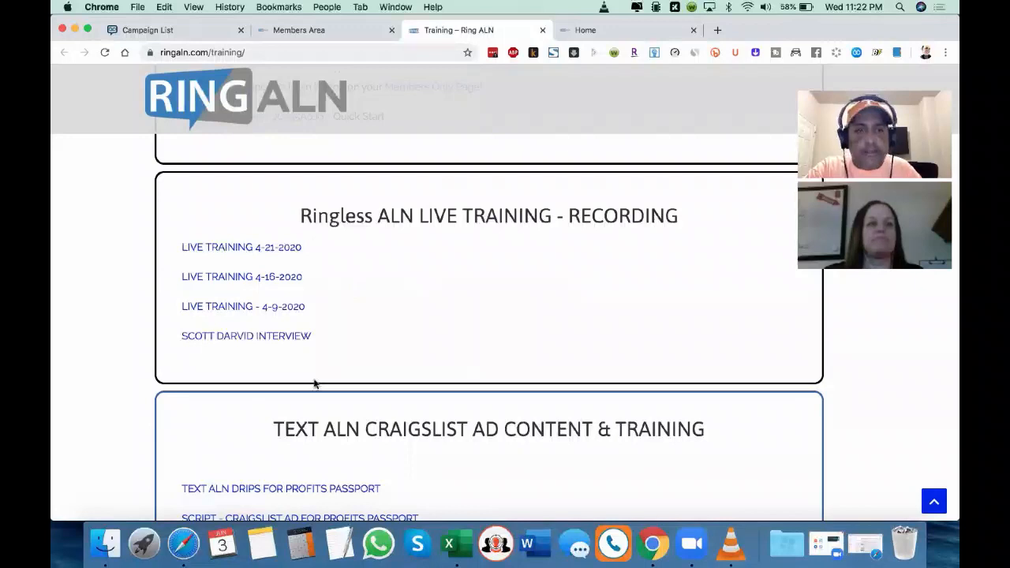
pyautogui.scroll(-8, 314, 385)
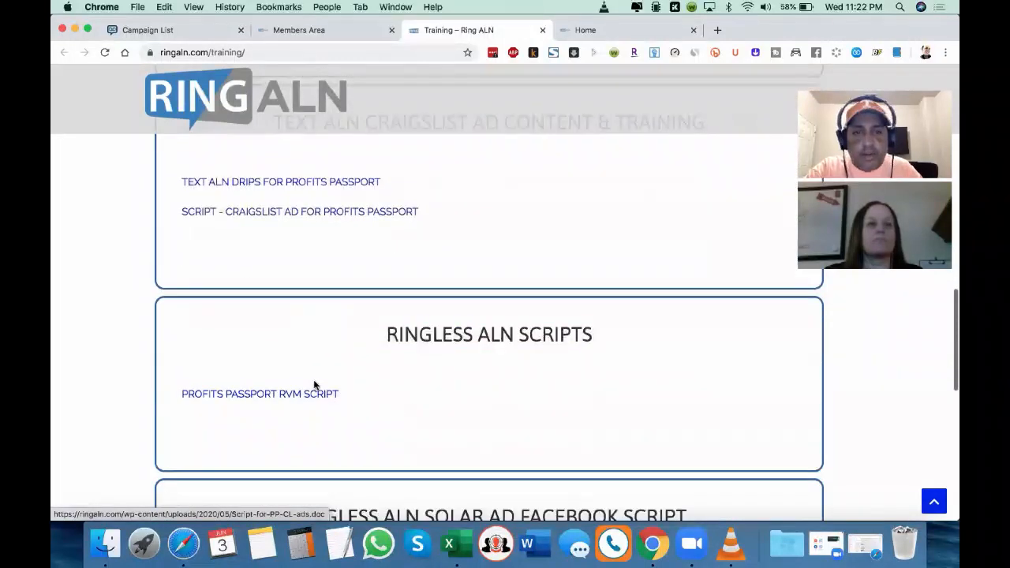
pyautogui.scroll(-5, 314, 384)
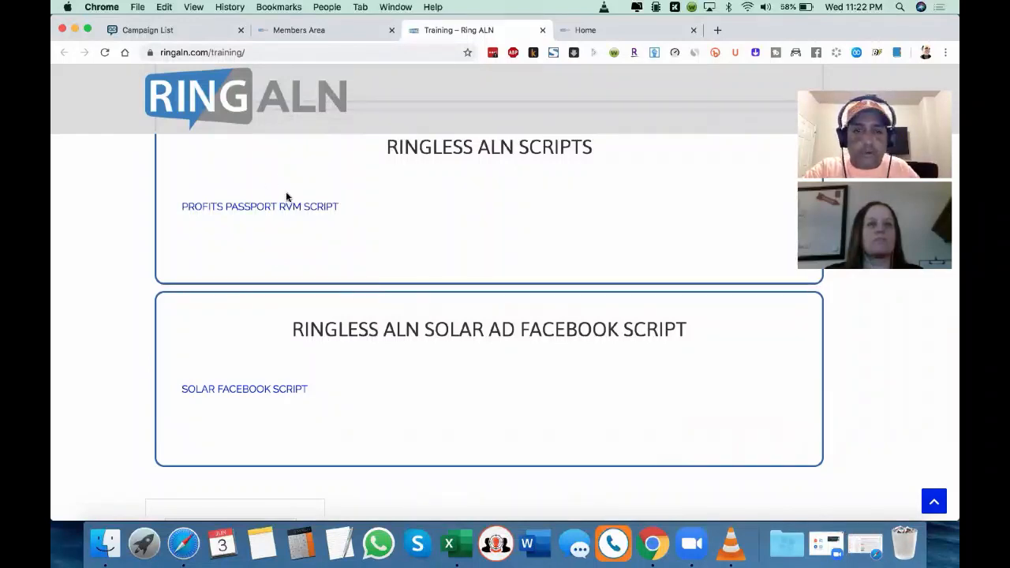
pyautogui.scroll(15, 440, 428)
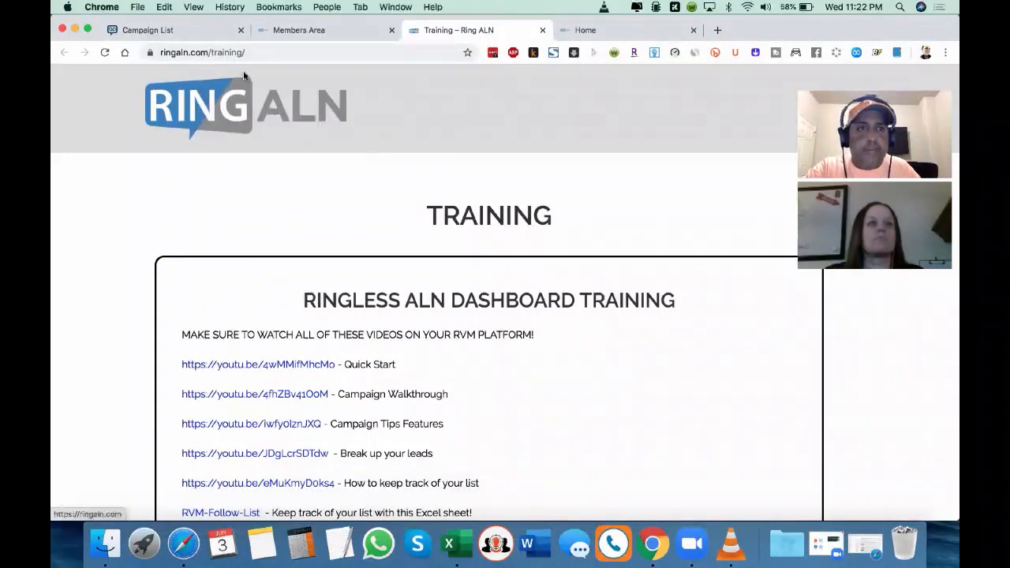
# Step: Start a new VMDrop from the Campaign List page and name it Amway
pyautogui.click(156, 33)
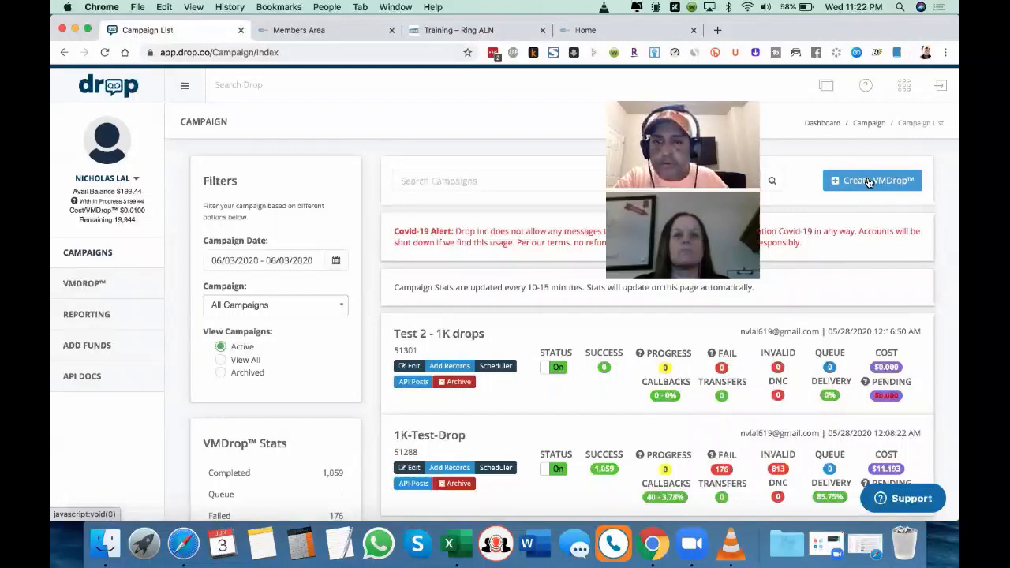
pyautogui.click(838, 180)
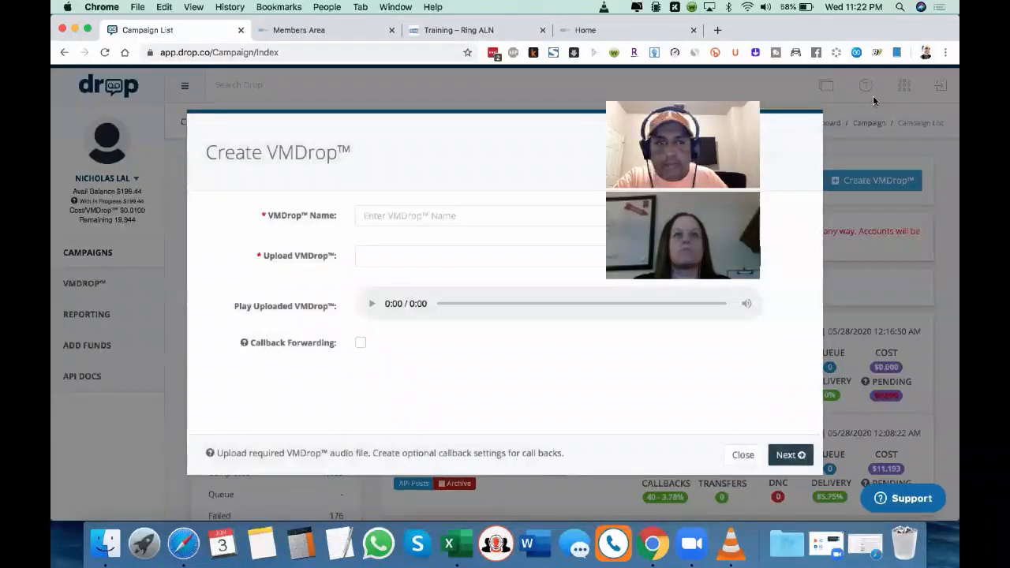
pyautogui.click(455, 219)
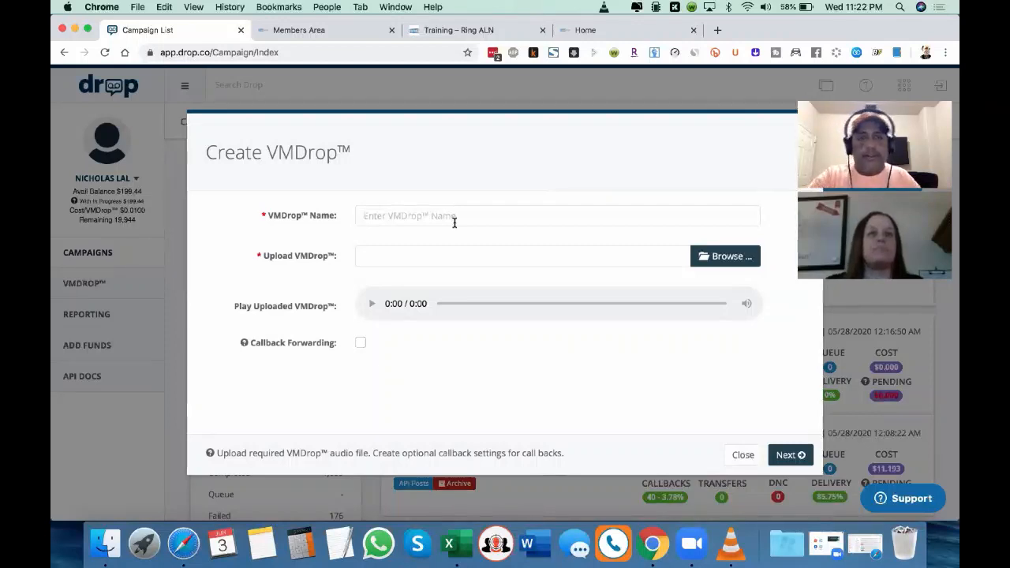
pyautogui.write('Amwa')
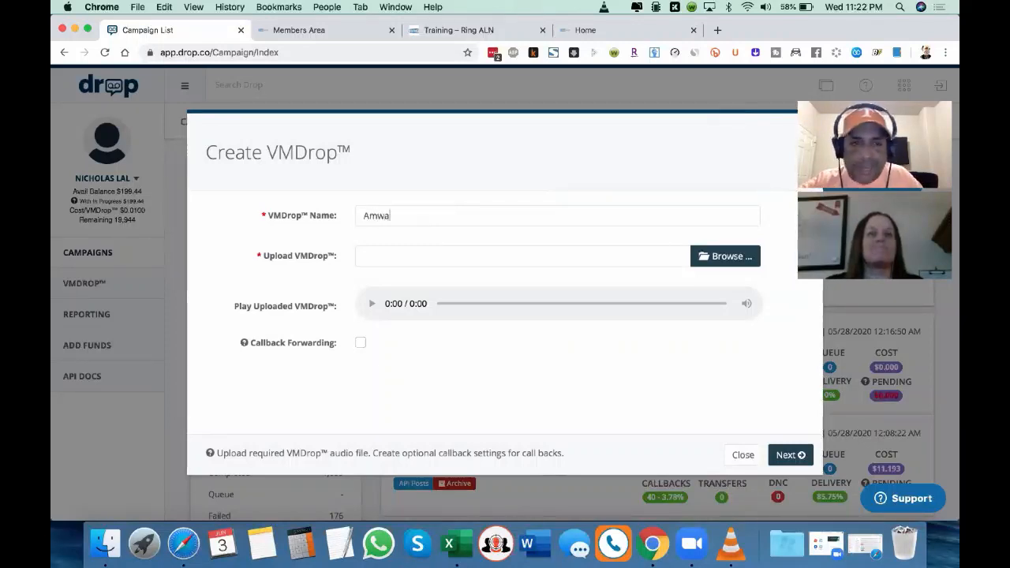
pyautogui.write('y')
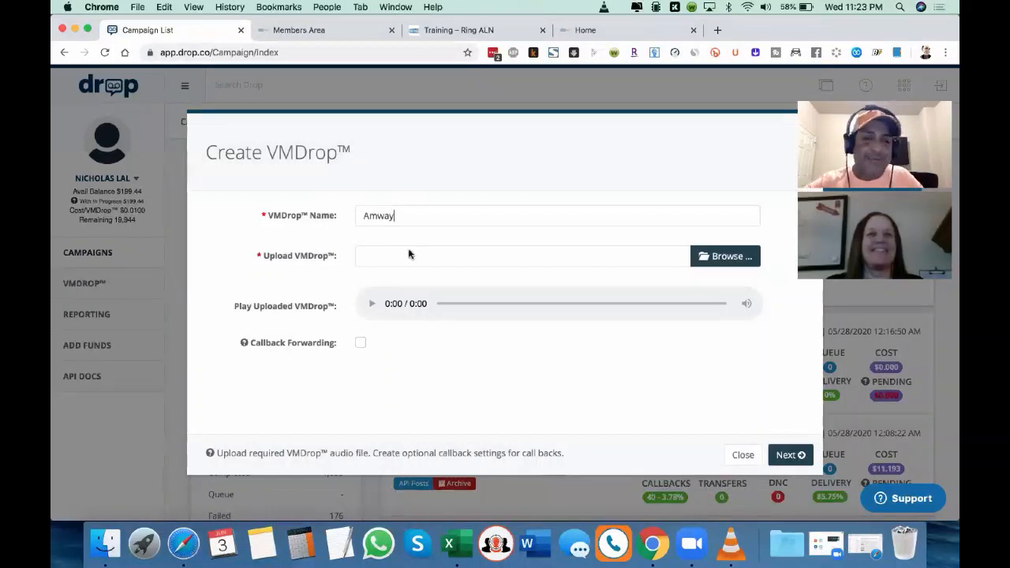
# Step: Upload the struggle-free-system-rvm-short audio file from the ringlessalnpurchasedleads_ folder as the VMDrop recording
pyautogui.click(720, 256)
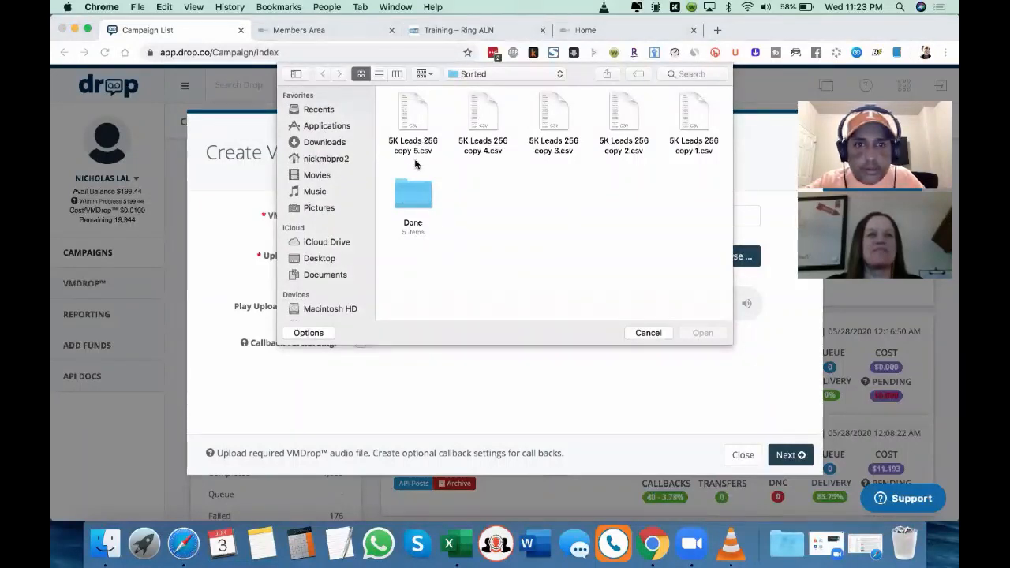
pyautogui.click(472, 75)
pyautogui.click(490, 85)
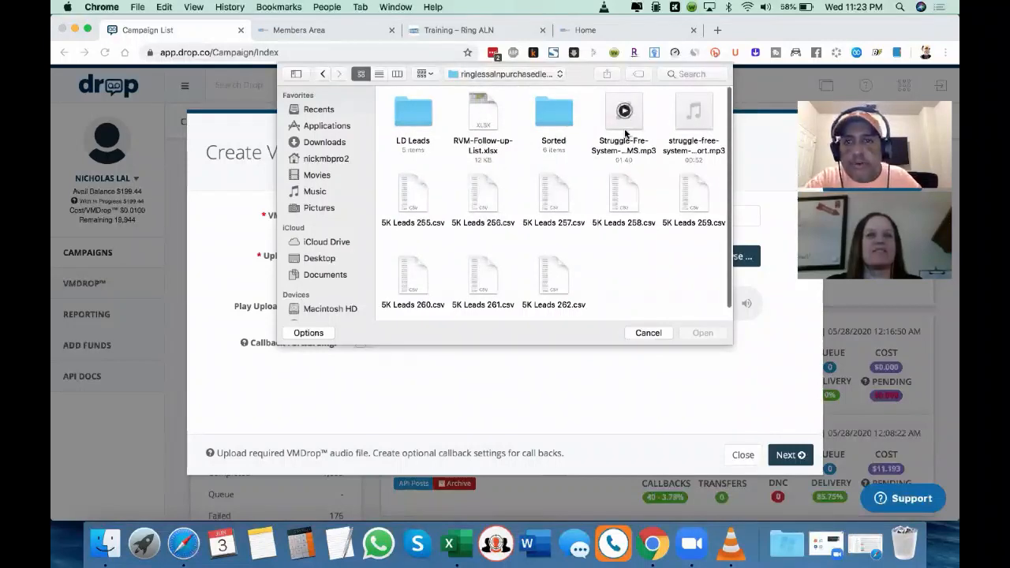
pyautogui.doubleClick(693, 118)
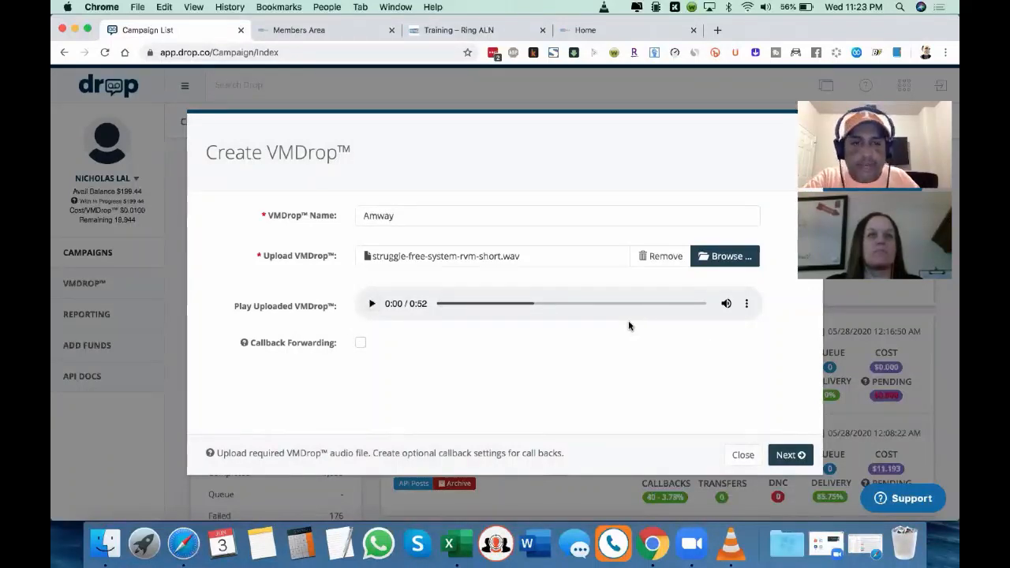
# Step: Enable callback forwarding for the VMDrop and set its forwarding option to IVR Recording
pyautogui.click(359, 343)
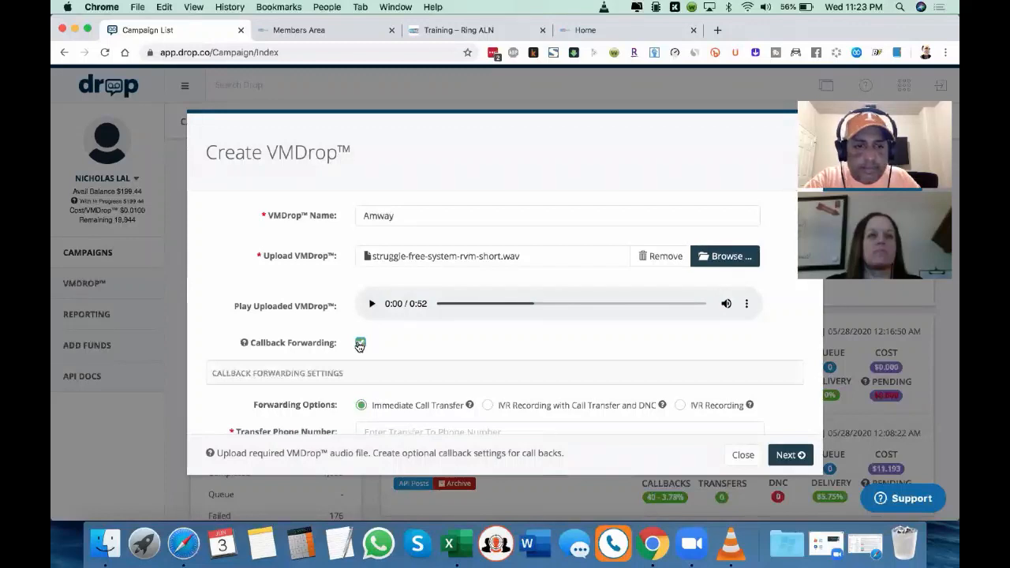
pyautogui.scroll(-1, 359, 345)
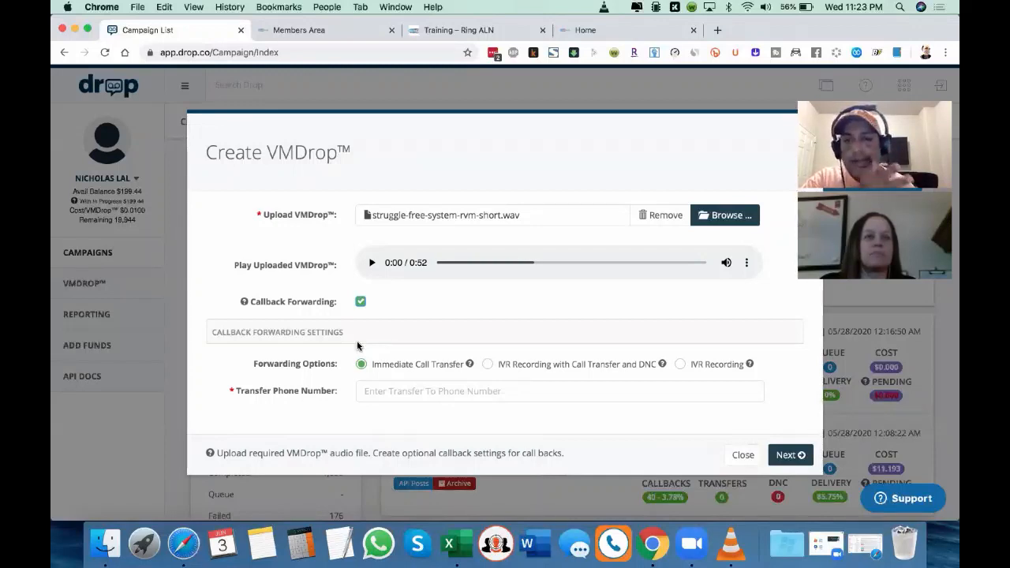
pyautogui.click(488, 366)
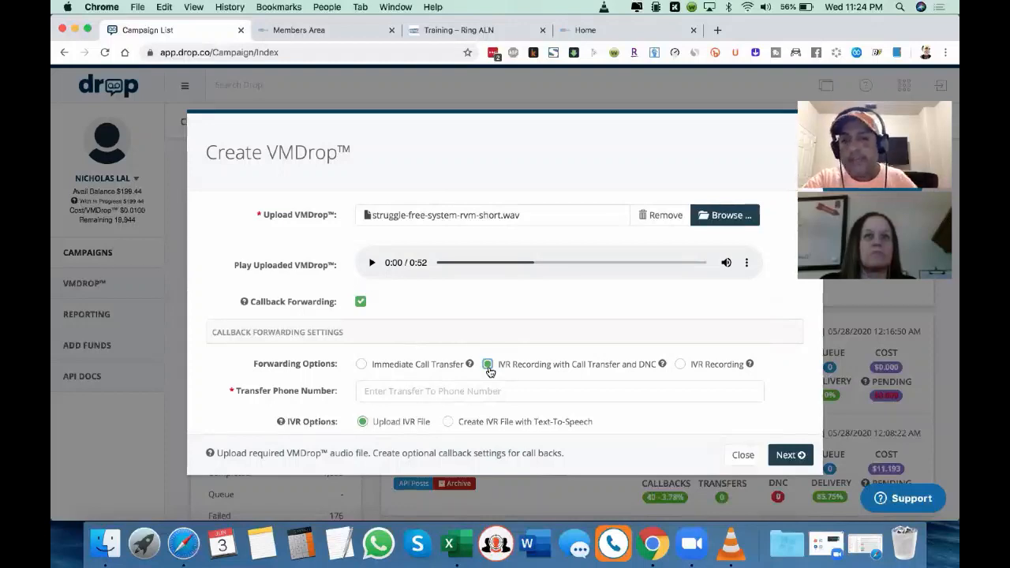
pyautogui.click(681, 365)
pyautogui.scroll(-1, 737, 374)
pyautogui.scroll(1, 737, 374)
pyautogui.scroll(-1, 738, 374)
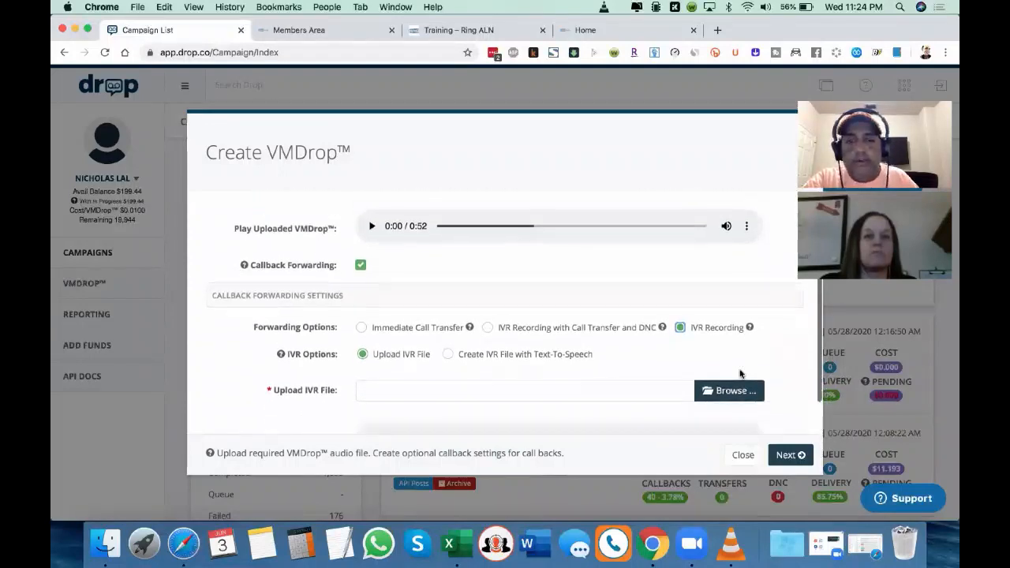
pyautogui.scroll(1, 740, 374)
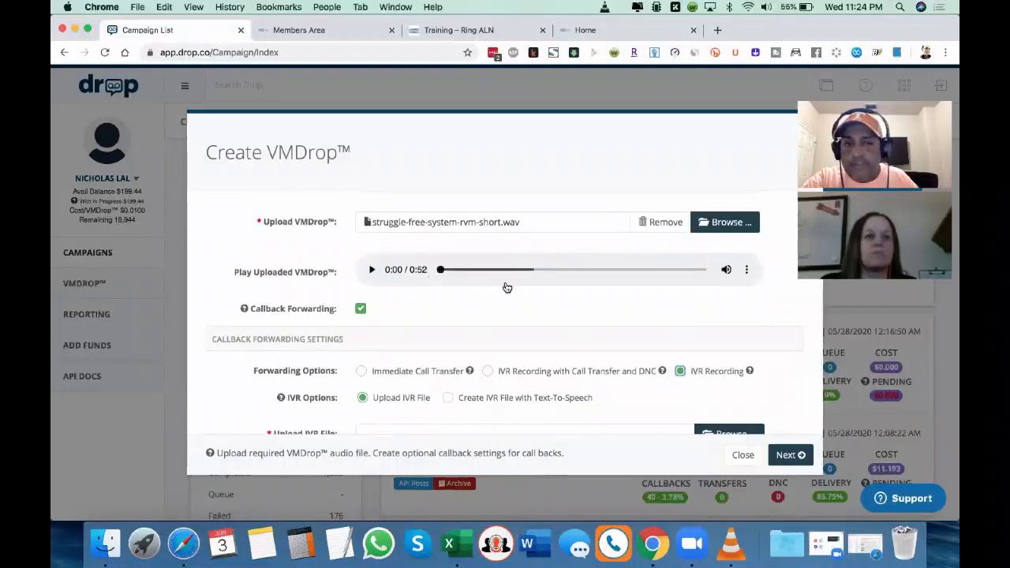
# Step: Upload the Struggle_Fre_System_RVM_SMS.mp3 file as the IVR recording for the VMDrop's callback forwarding
pyautogui.scroll(-2, 508, 287)
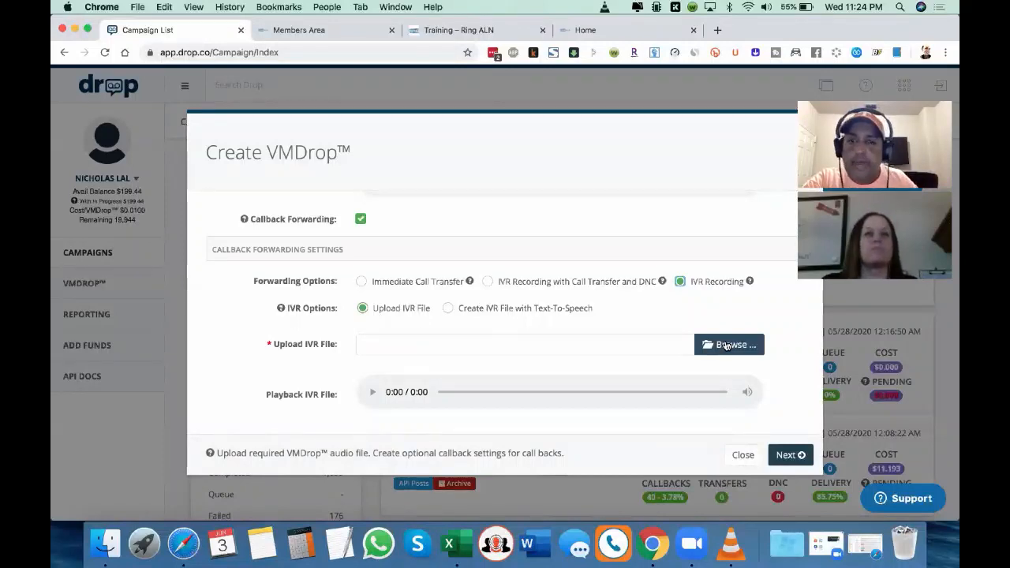
pyautogui.click(726, 344)
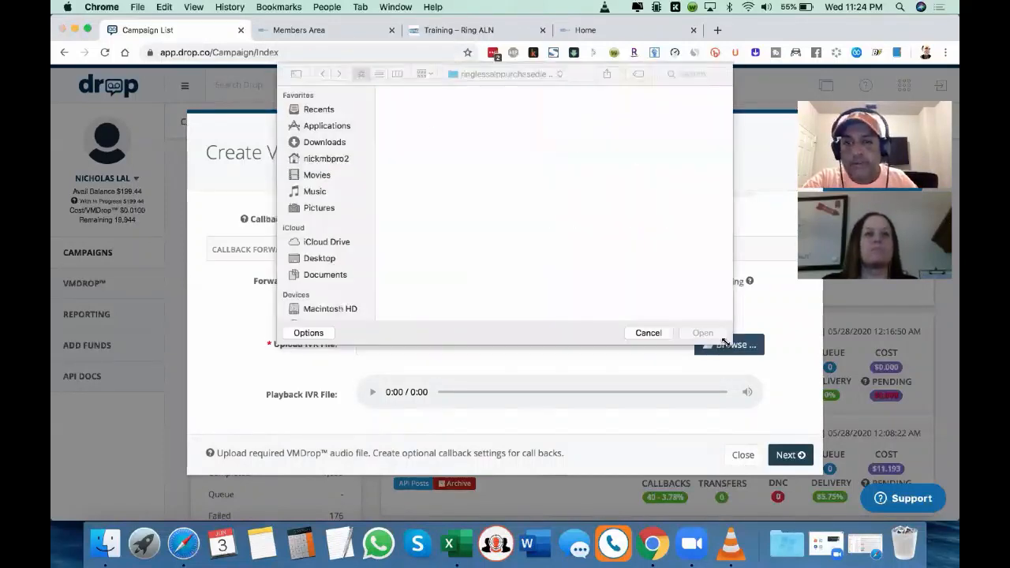
pyautogui.doubleClick(609, 114)
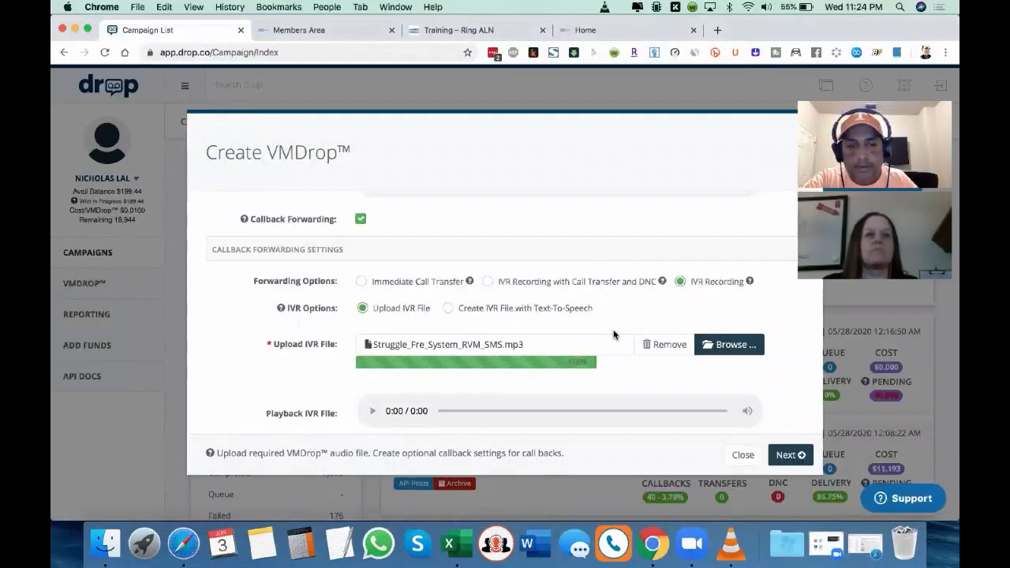
pyautogui.scroll(-1, 614, 335)
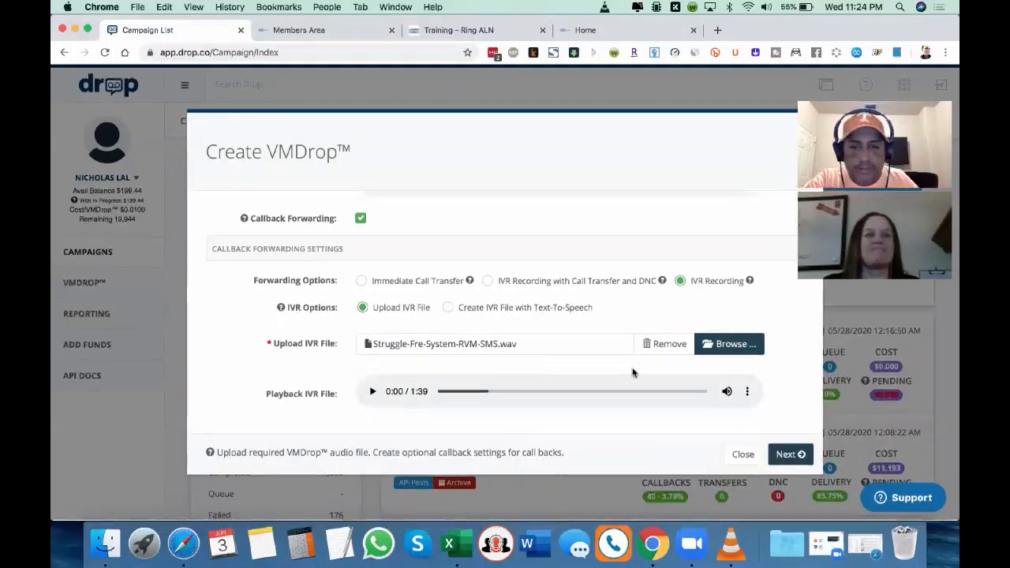
# Step: Continue past the VMDrop's optional settings with Show Missed Call enabled and leave the wizard at the Missed Call terms
pyautogui.click(789, 455)
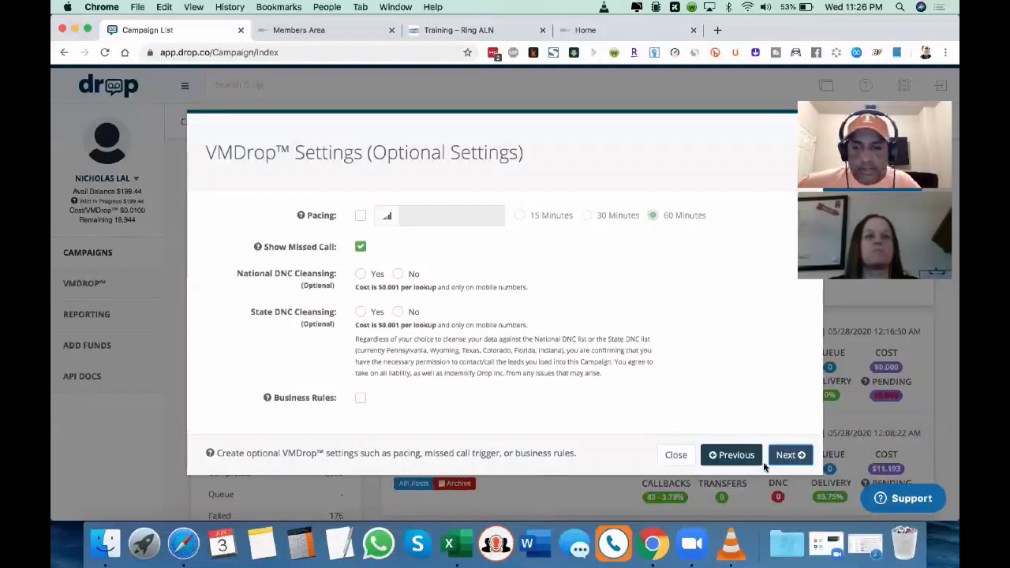
pyautogui.click(787, 455)
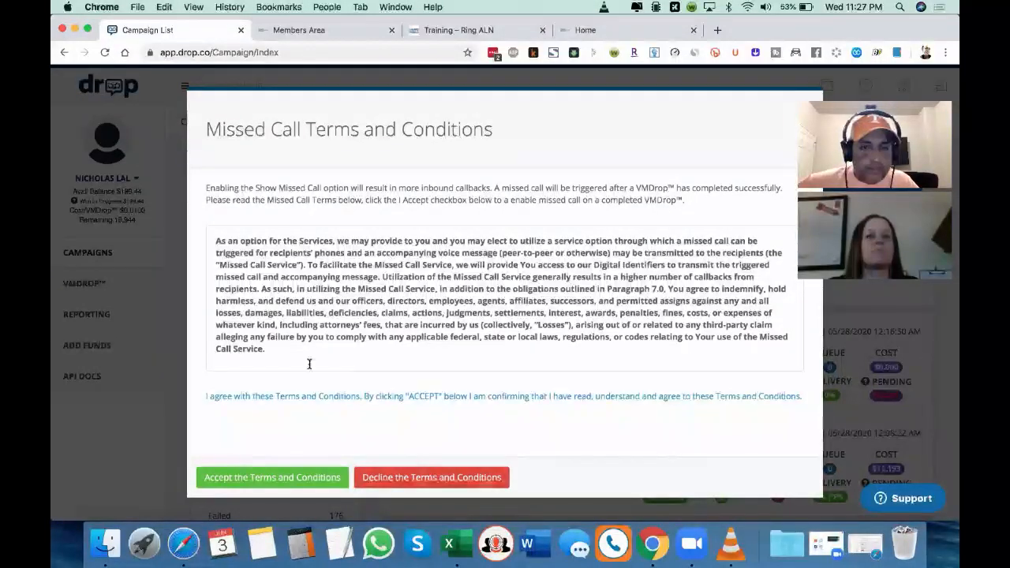
pyautogui.click(62, 51)
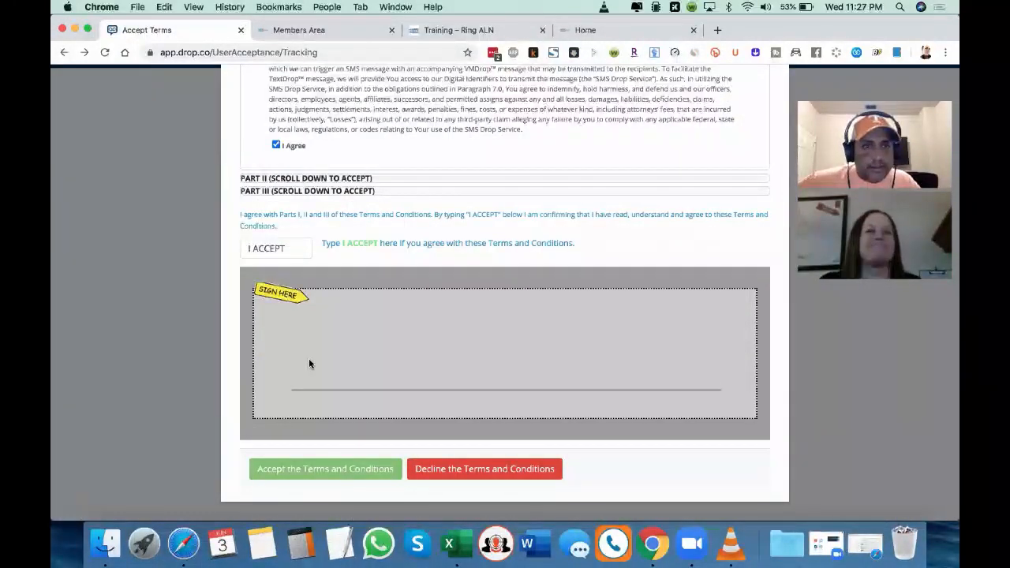
# Step: Sign the service Terms and Conditions, agree to their remaining parts, and accept them
pyautogui.moveTo(366, 349); pyautogui.dragTo(415, 354)
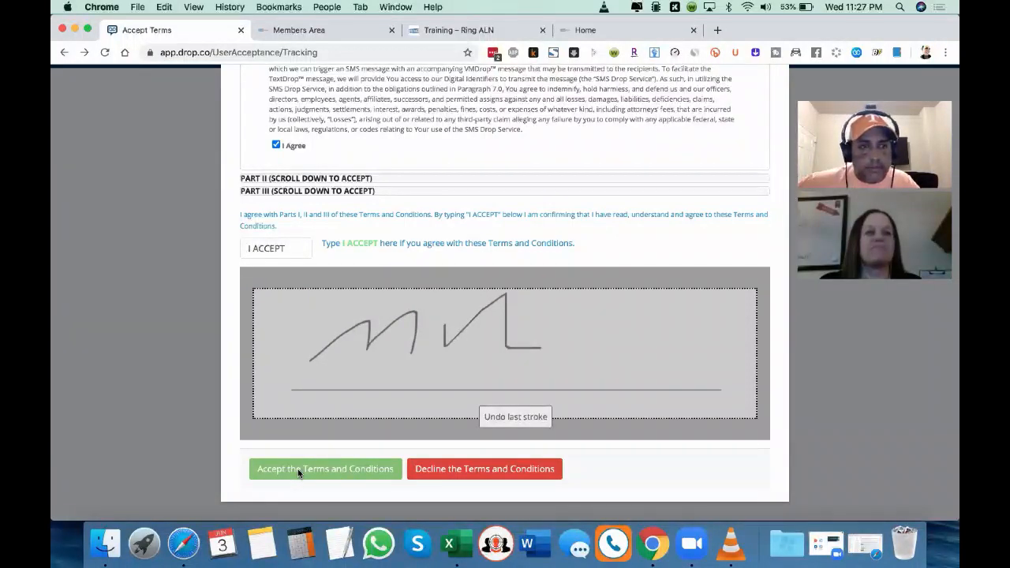
pyautogui.scroll(3, 332, 456)
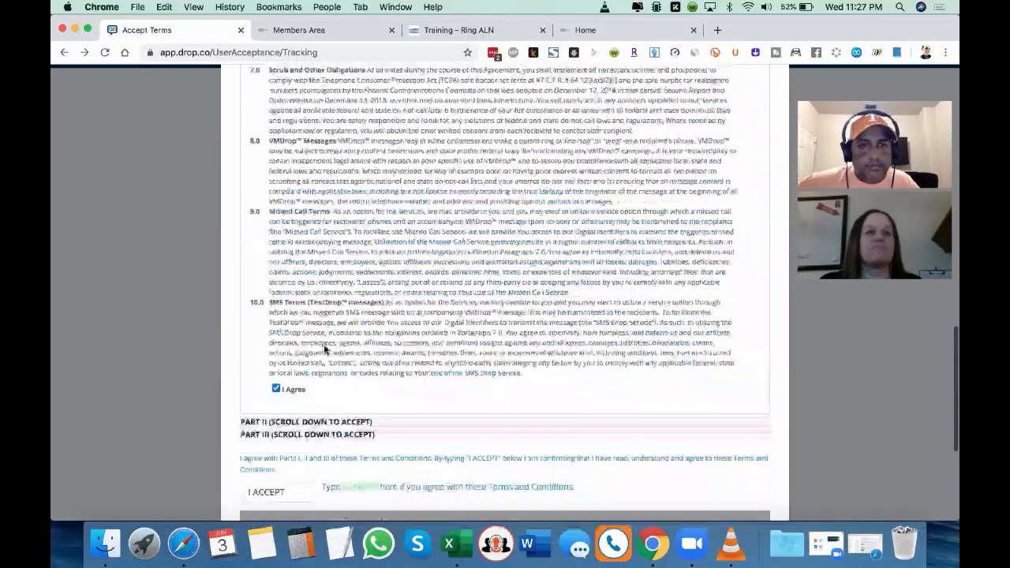
pyautogui.click(276, 388)
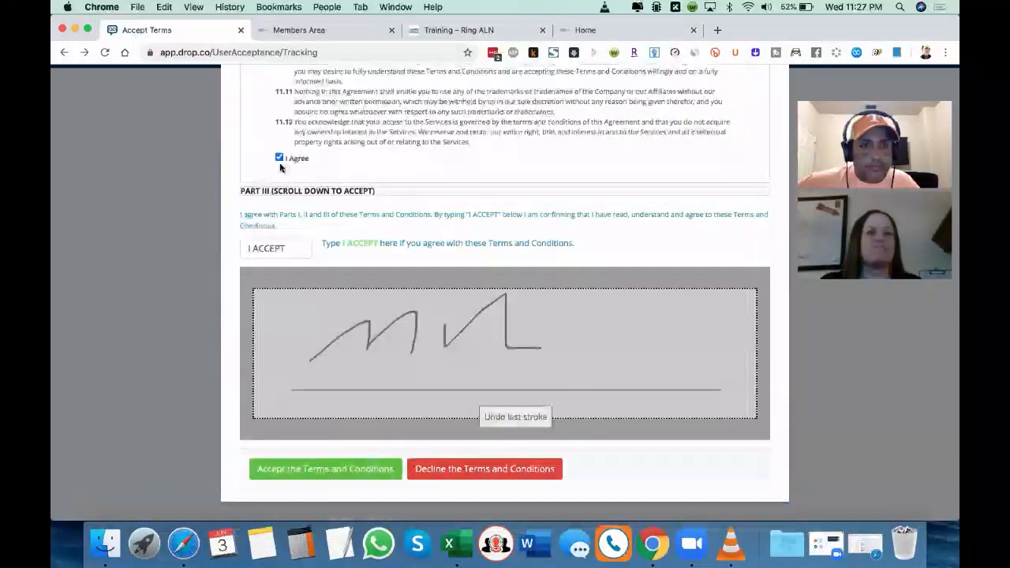
pyautogui.click(311, 467)
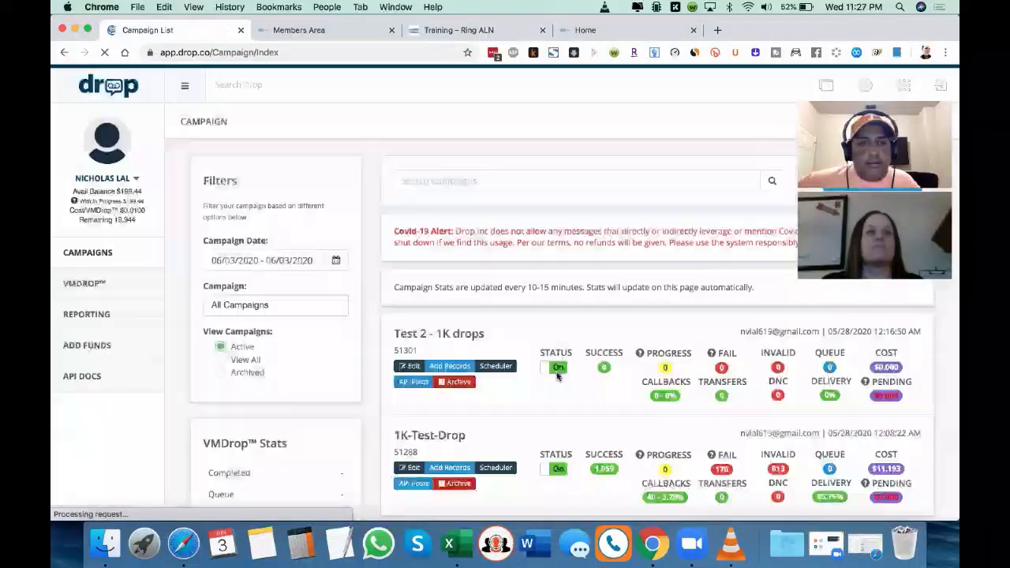
# Step: Archive the Test 2 - 1K drops campaign and open the Add Records page of the 1K-Test-Drop campaign
pyautogui.scroll(-1, 672, 262)
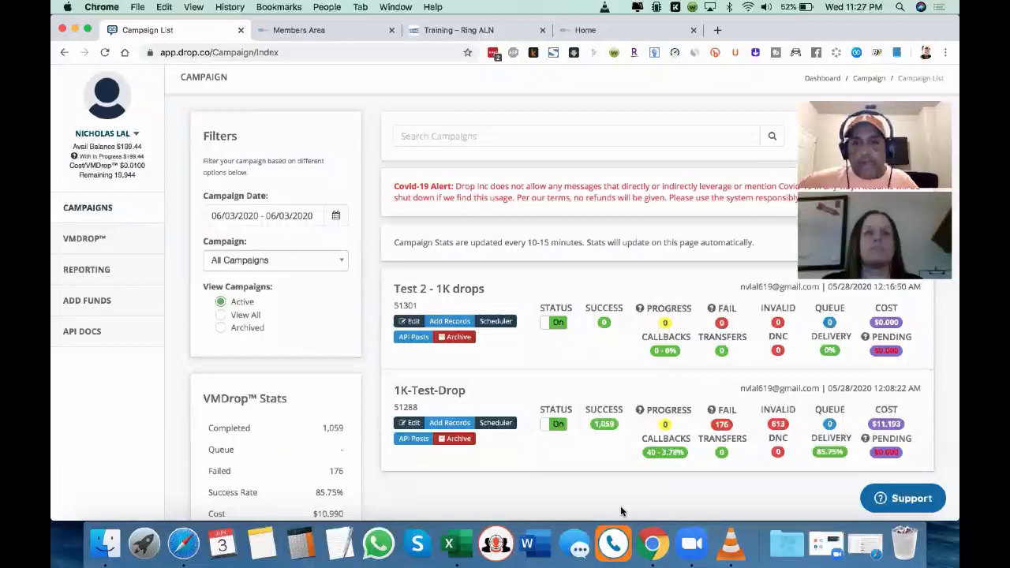
pyautogui.click(460, 338)
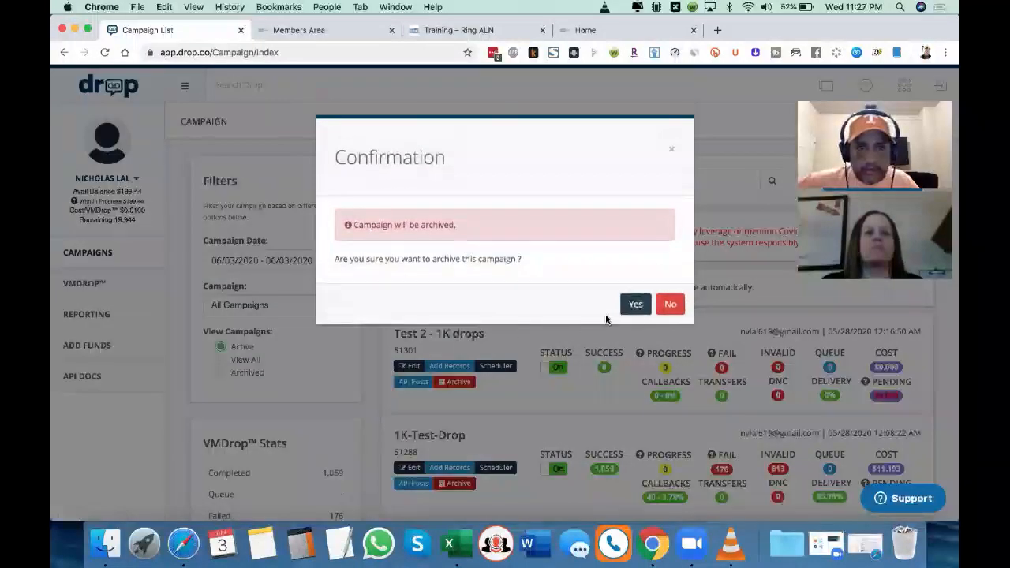
pyautogui.click(633, 306)
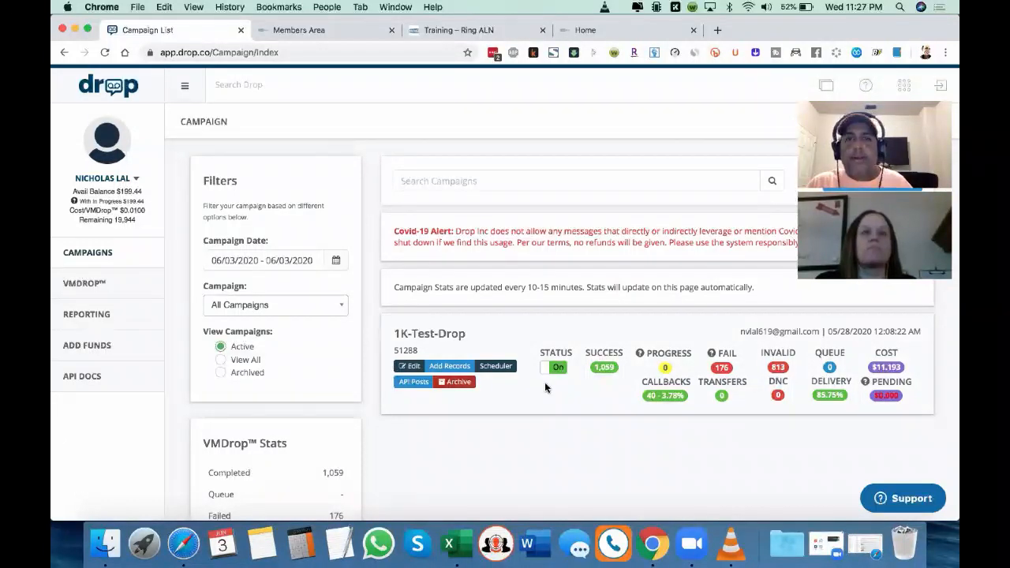
pyautogui.click(453, 366)
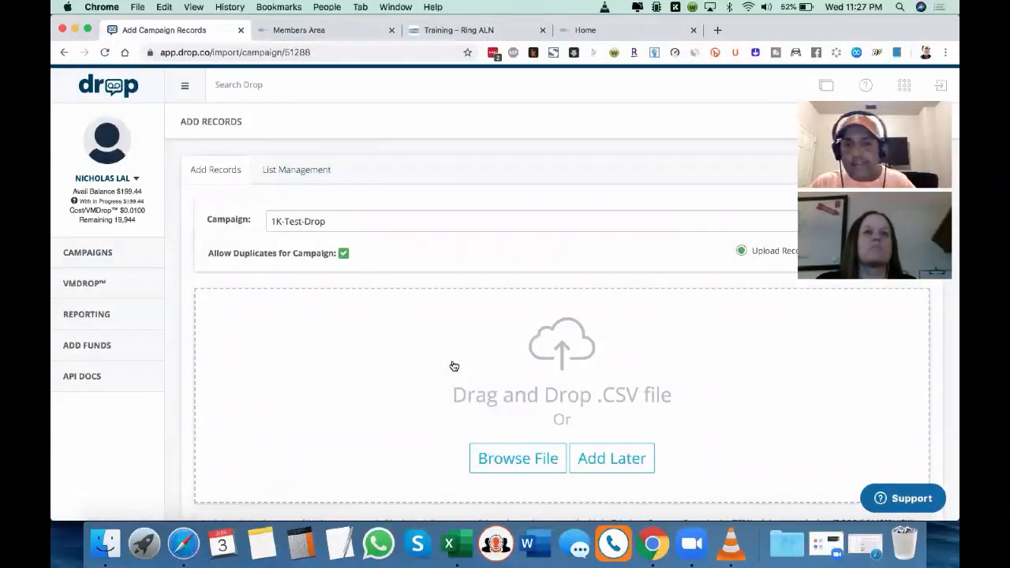
pyautogui.scroll(-1, 454, 366)
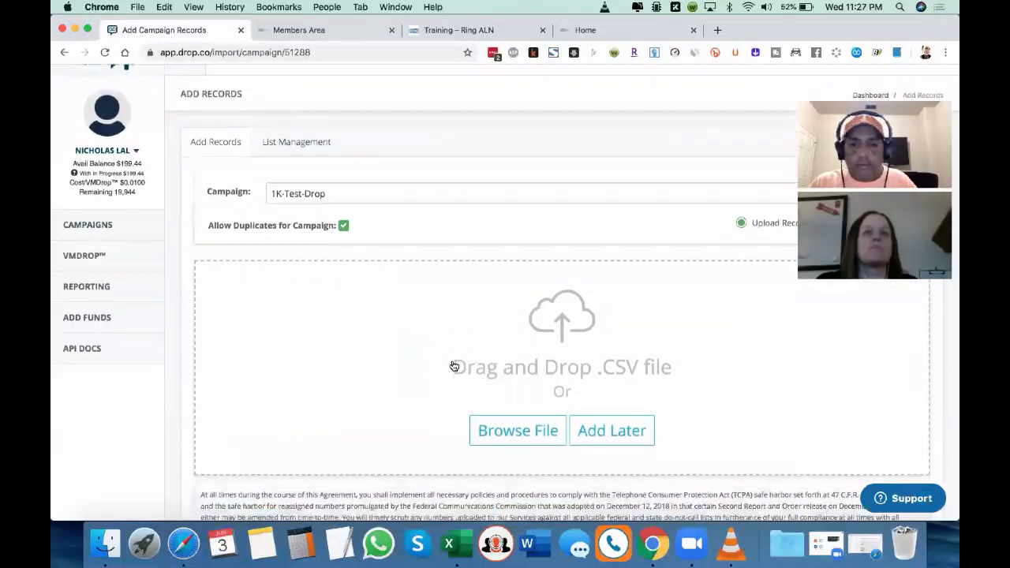
# Step: Switch to Excel and log List 10 with the green-filled send date 6/4/2020 in the RVM-Follow-up-List workbook
pyautogui.click(453, 544)
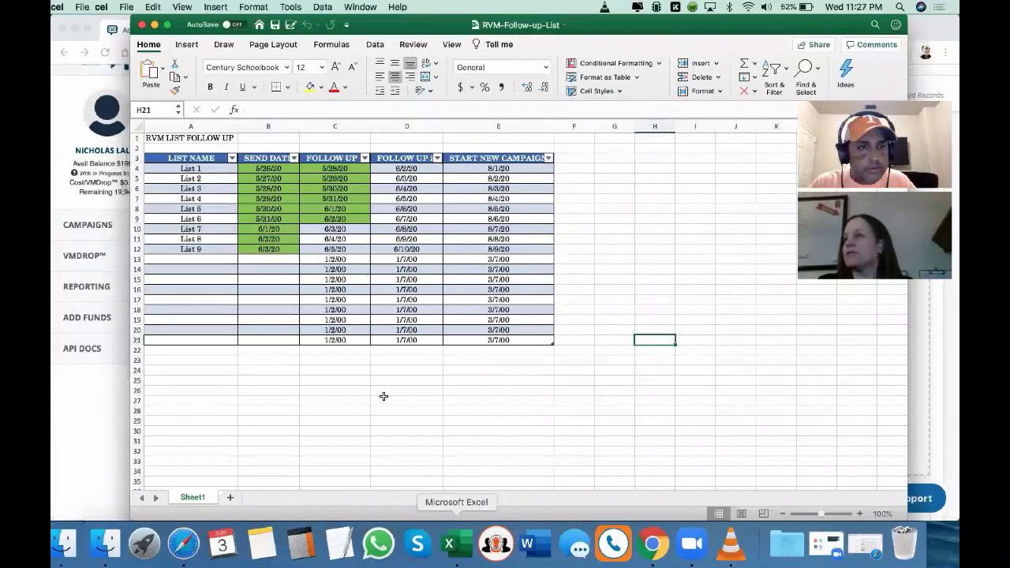
pyautogui.click(204, 259)
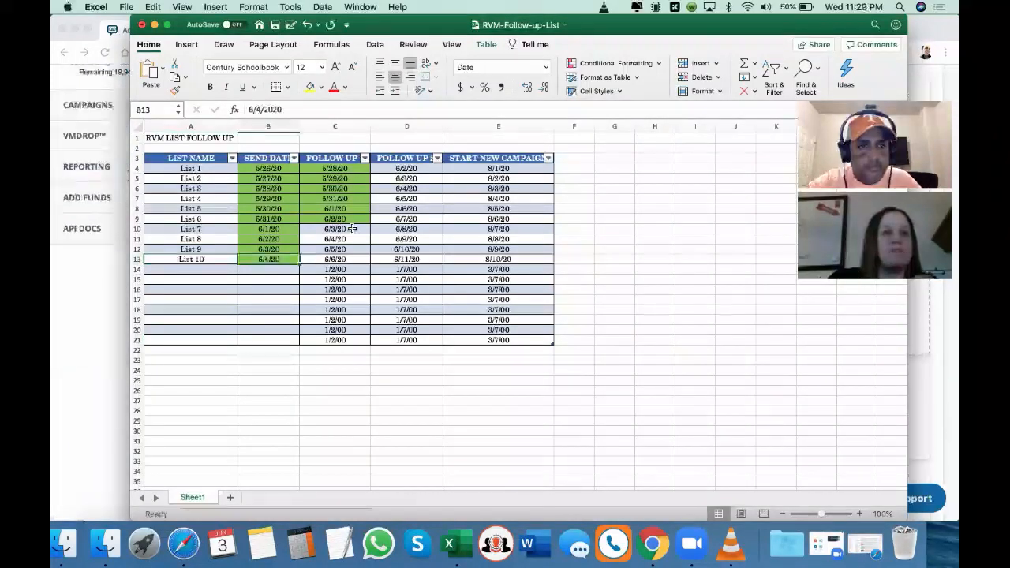
# Step: Copy the green fill of List 6's first follow-up date onto the first follow-up dates of List 7 and List 8
pyautogui.click(336, 219)
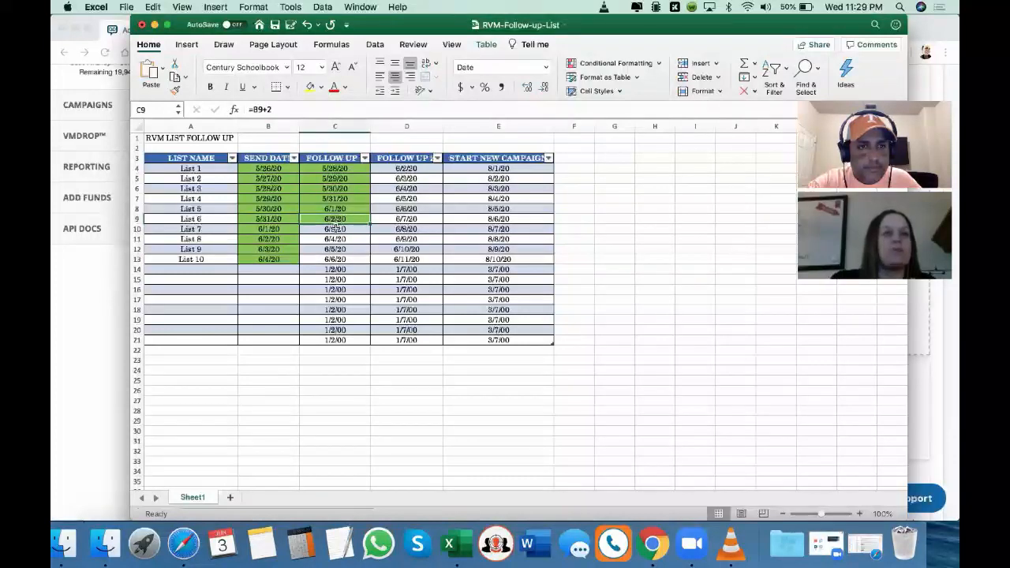
pyautogui.click(337, 228)
pyautogui.click(336, 220)
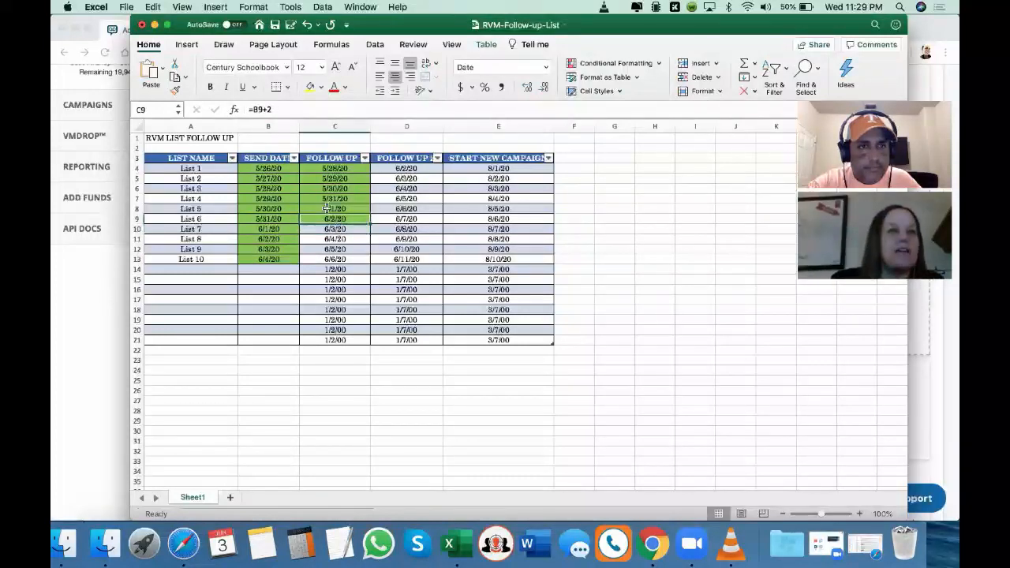
pyautogui.click(174, 90)
pyautogui.click(340, 237)
pyautogui.moveTo(341, 237); pyautogui.dragTo(338, 230)
pyautogui.click(339, 248)
pyautogui.click(332, 237)
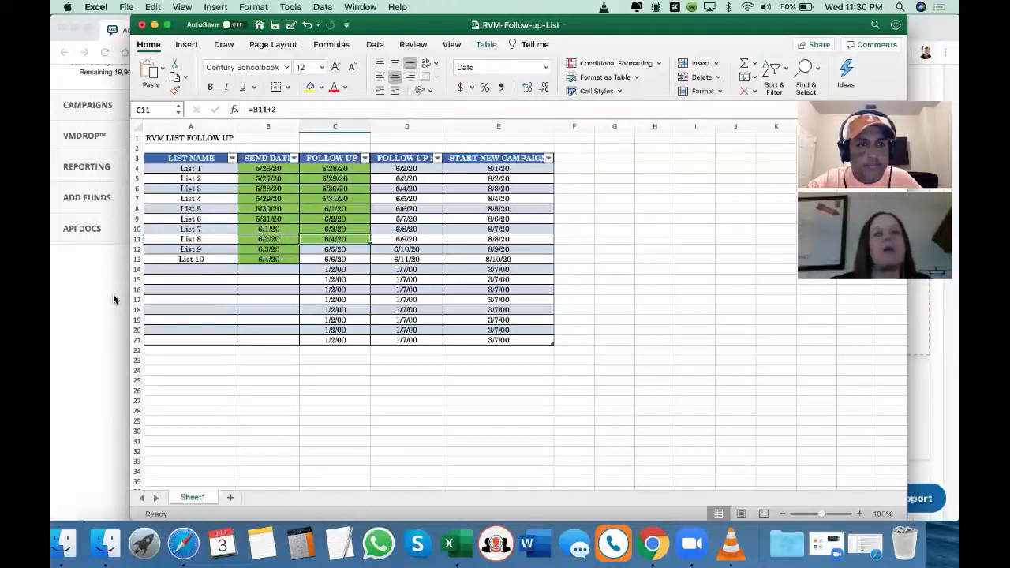
pyautogui.click(316, 249)
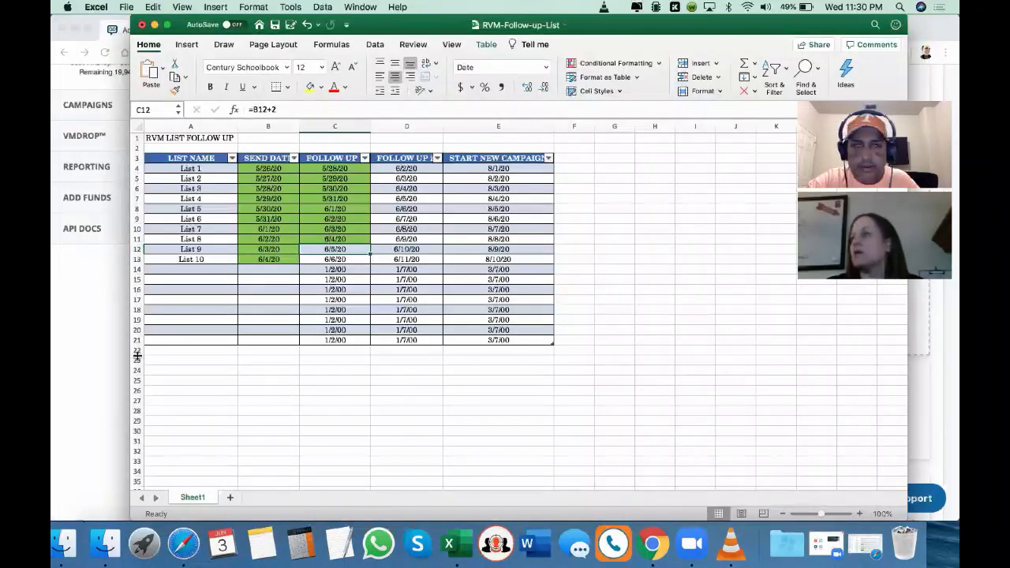
# Step: Switch back to Chrome and view the Import List option on the Add Records page before returning to the campaign list
pyautogui.click(107, 351)
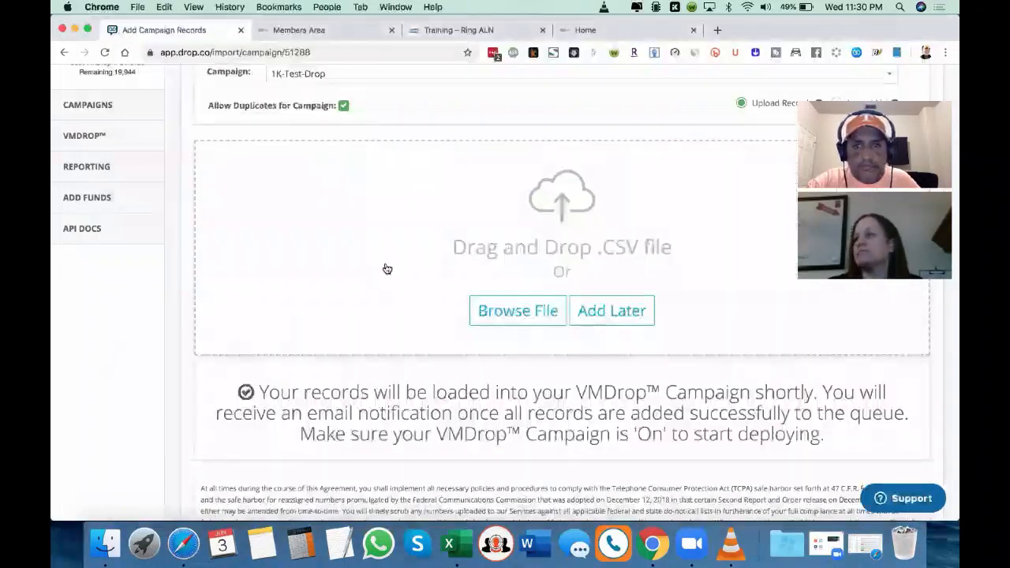
pyautogui.scroll(3, 387, 269)
pyautogui.scroll(-2, 387, 269)
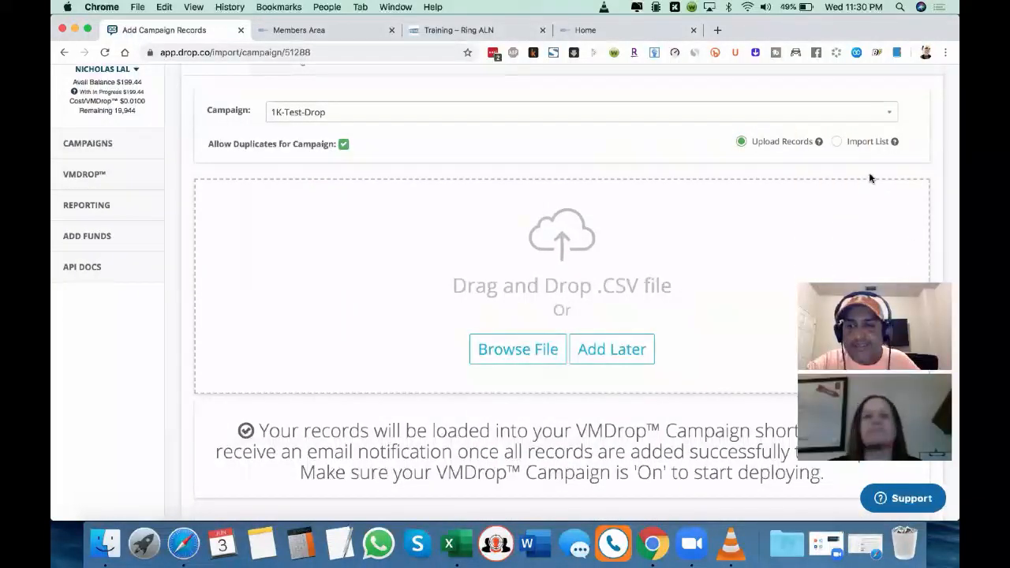
pyautogui.click(836, 142)
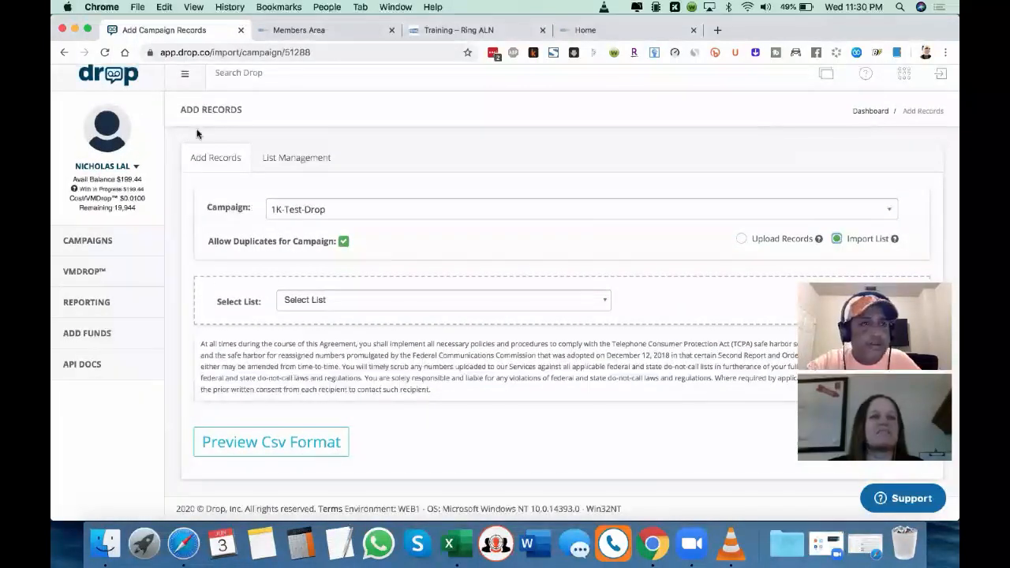
pyautogui.click(64, 52)
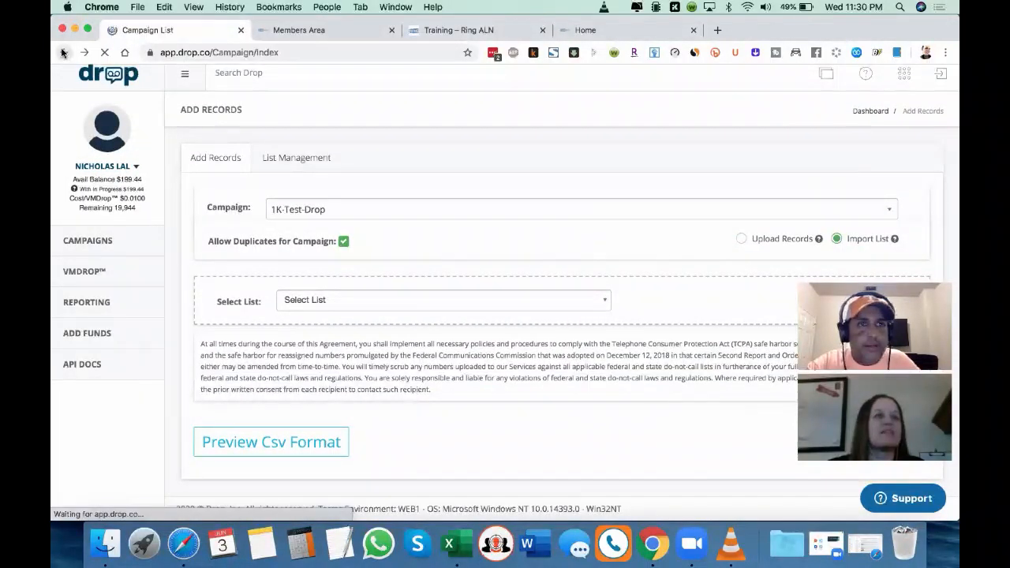
# Step: Open List Management from 1K-Test-Drop's Add Records page and filter the lists to Last 30 Days
pyautogui.scroll(-1, 662, 248)
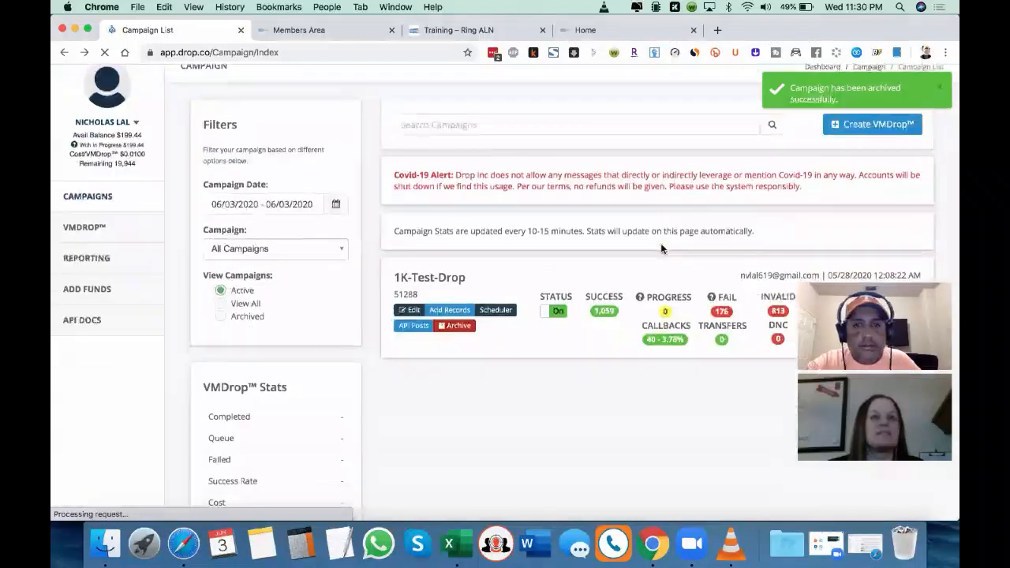
pyautogui.click(451, 310)
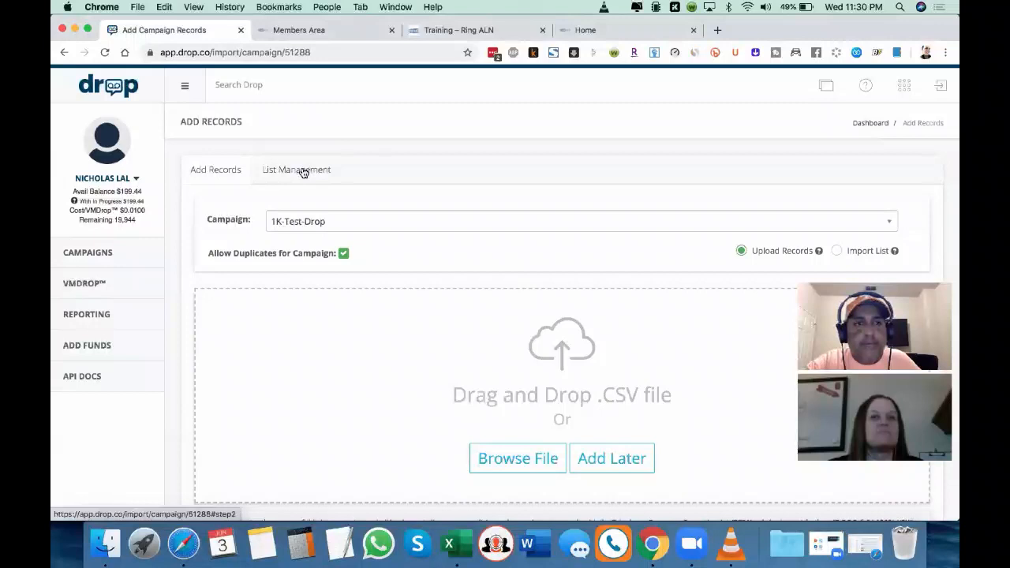
pyautogui.click(303, 173)
pyautogui.scroll(-2, 519, 260)
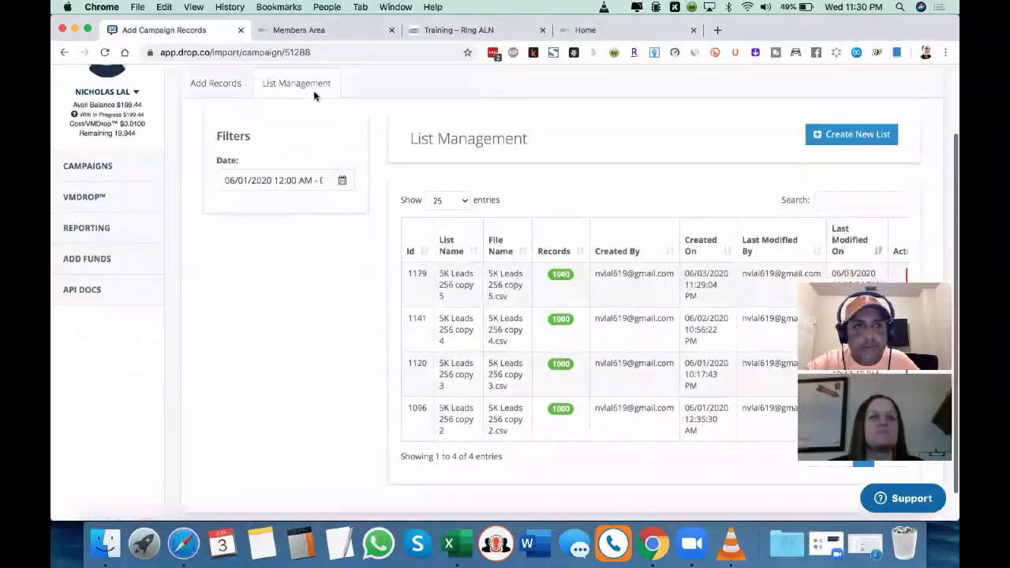
pyautogui.scroll(-1, 505, 234)
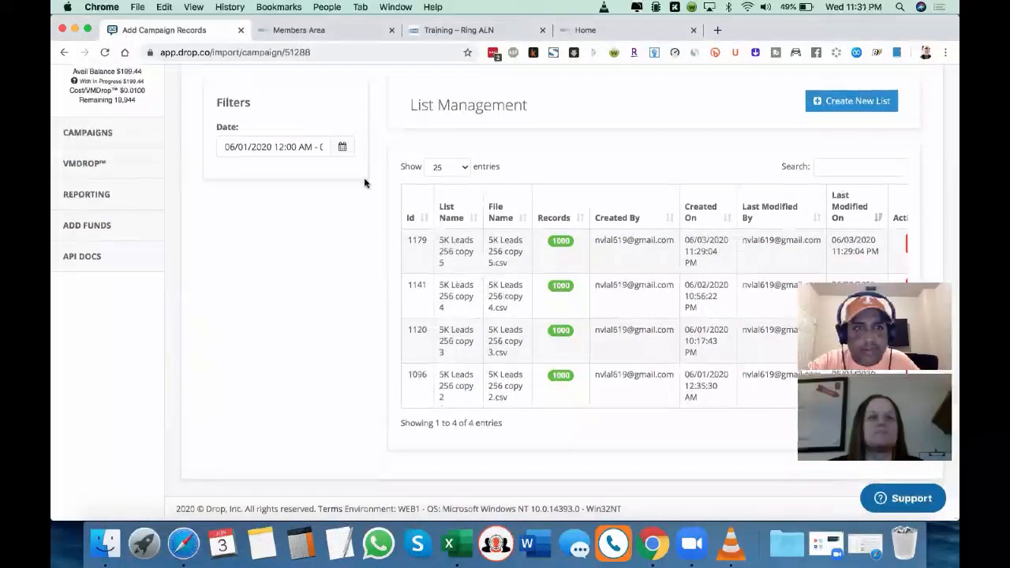
pyautogui.click(342, 148)
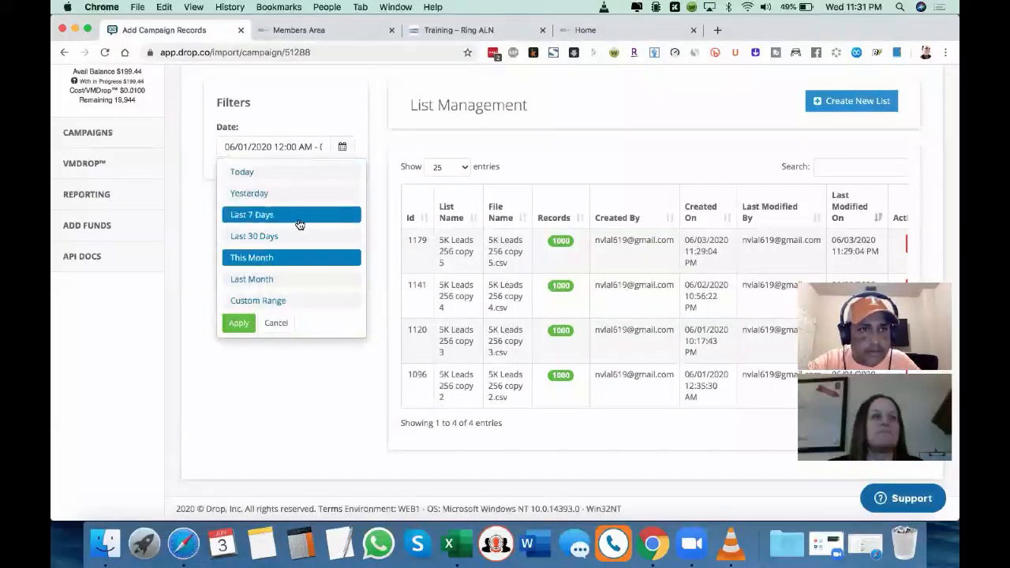
pyautogui.click(299, 234)
# Step: Examine the uploaded 5K Leads lists with their record counts and creation dates, and revisit the record upload form
pyautogui.scroll(-1, 560, 296)
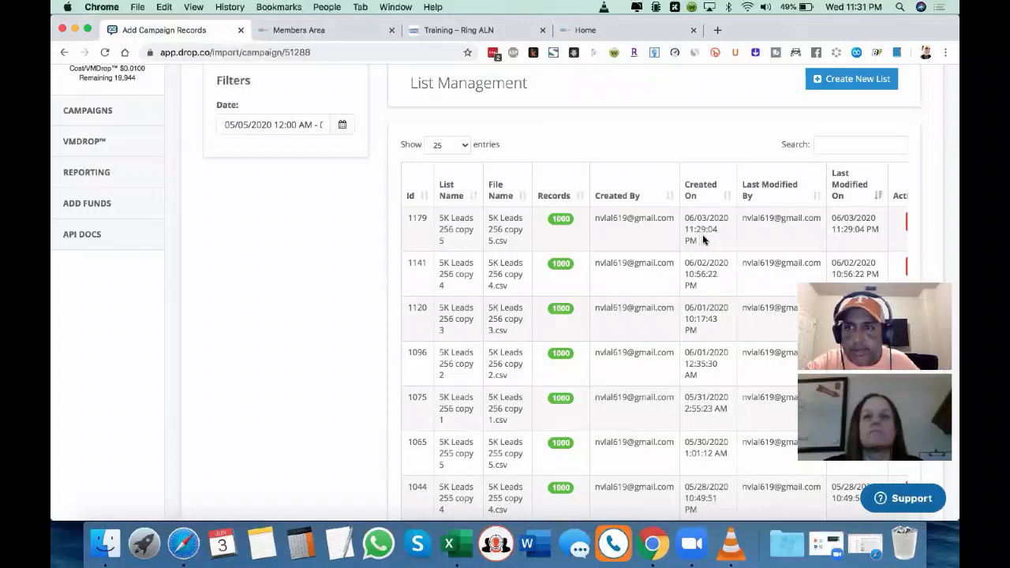
pyautogui.scroll(-1, 704, 239)
pyautogui.hscroll(2, 704, 239)
pyautogui.hscroll(-2, 704, 239)
pyautogui.scroll(2, 703, 237)
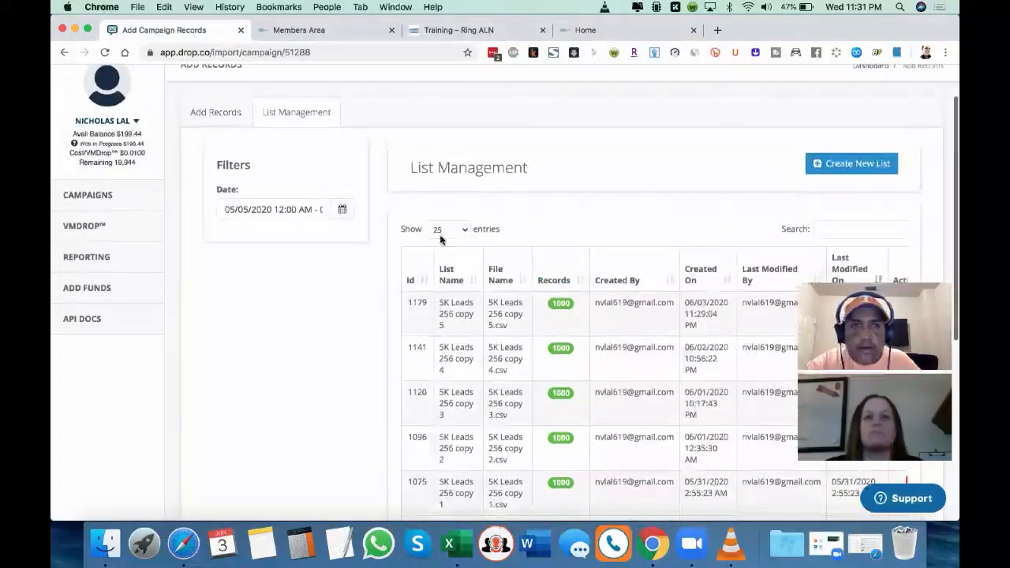
pyautogui.click(206, 111)
pyautogui.scroll(-1, 472, 210)
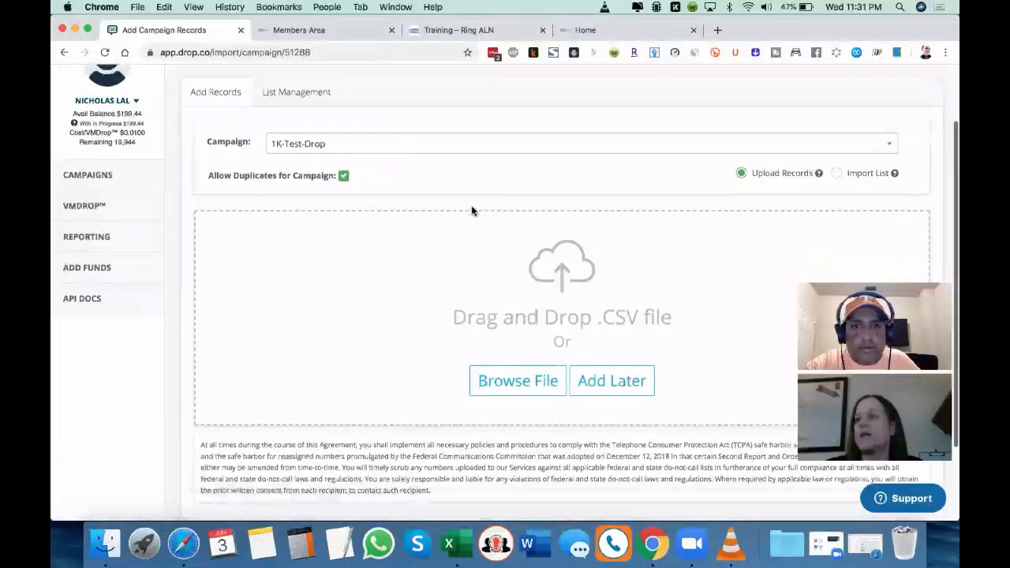
pyautogui.click(294, 109)
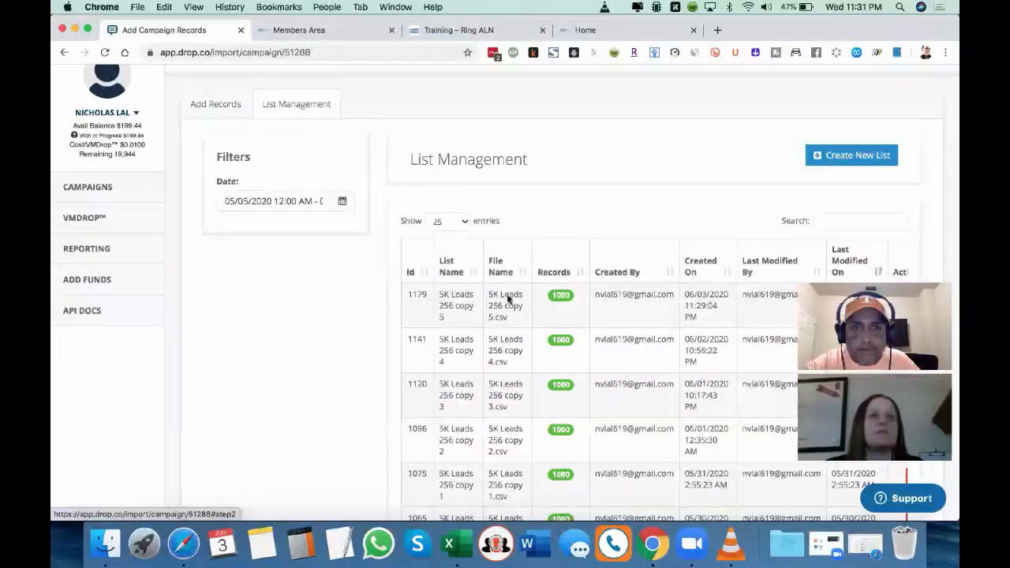
# Step: Review the List Management table from the newest 5K Leads 256 lists down to the oldest 5K Leads 255 lists
pyautogui.scroll(1, 509, 299)
pyautogui.scroll(-1, 507, 299)
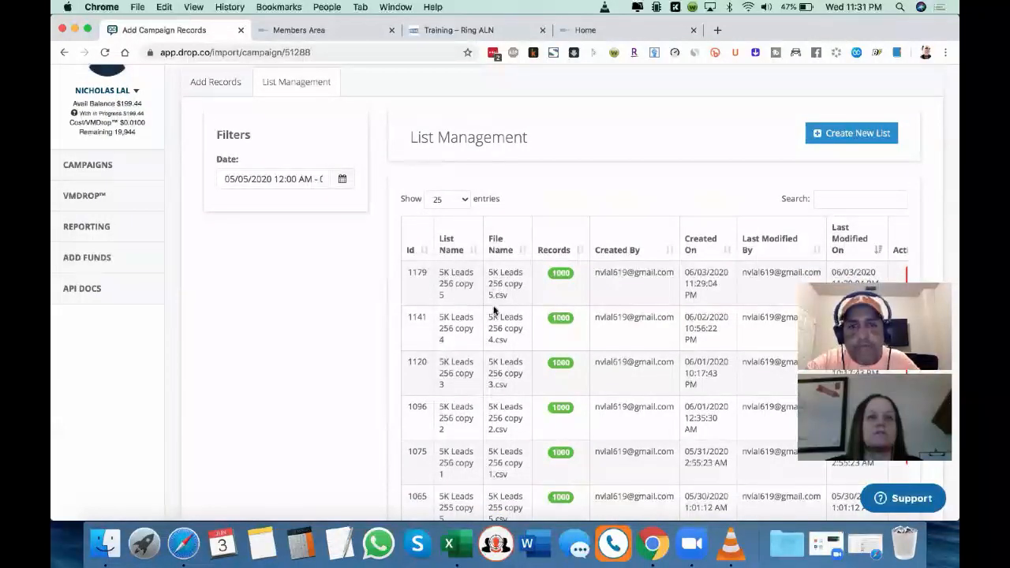
pyautogui.scroll(-5, 495, 310)
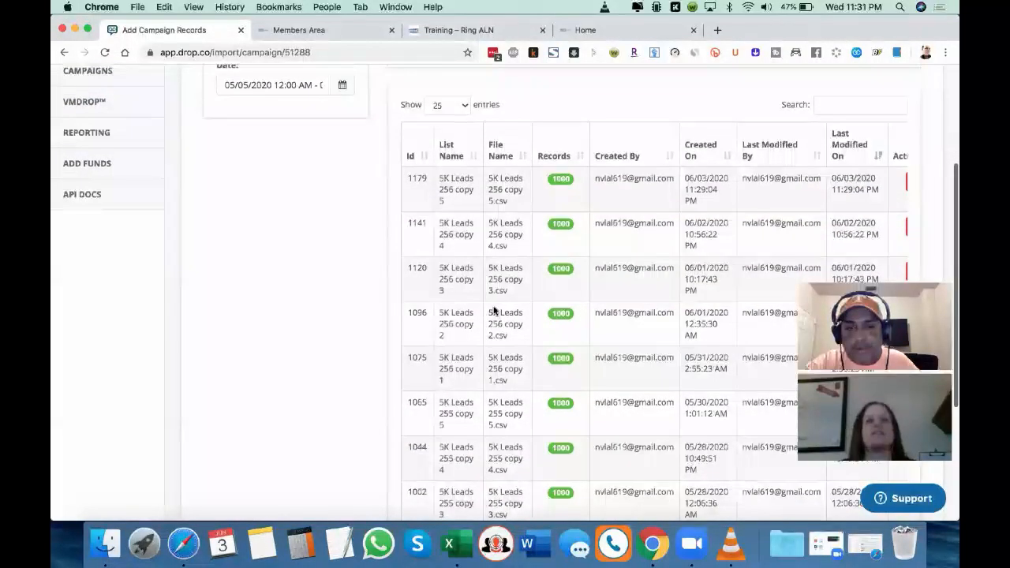
pyautogui.scroll(-3, 501, 463)
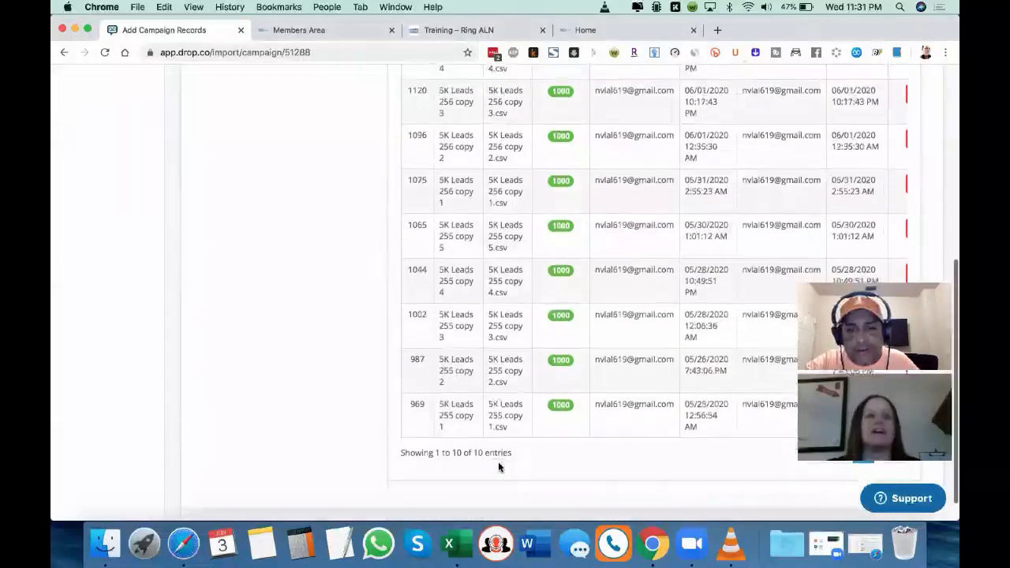
pyautogui.scroll(2, 476, 400)
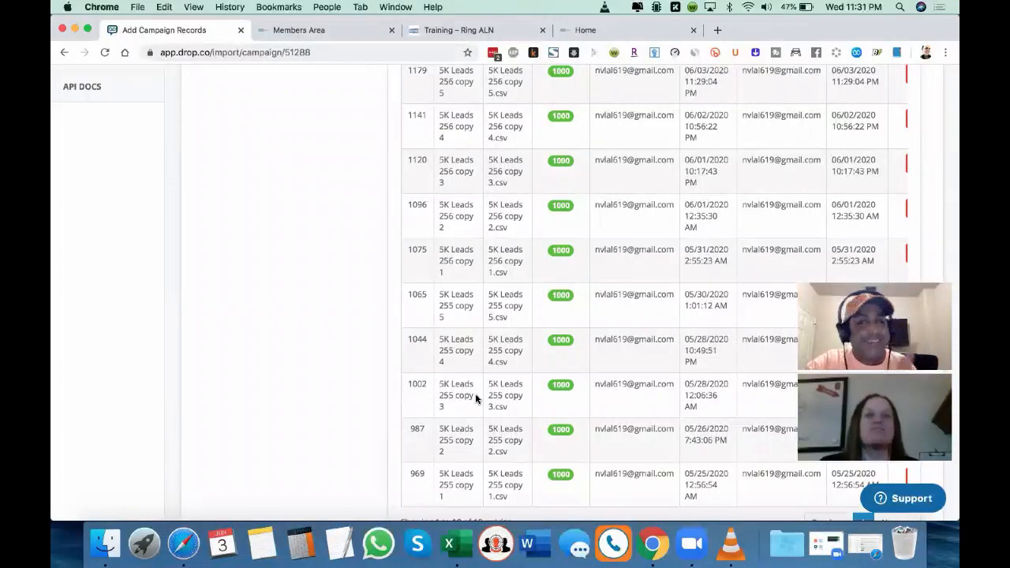
pyautogui.scroll(3, 476, 399)
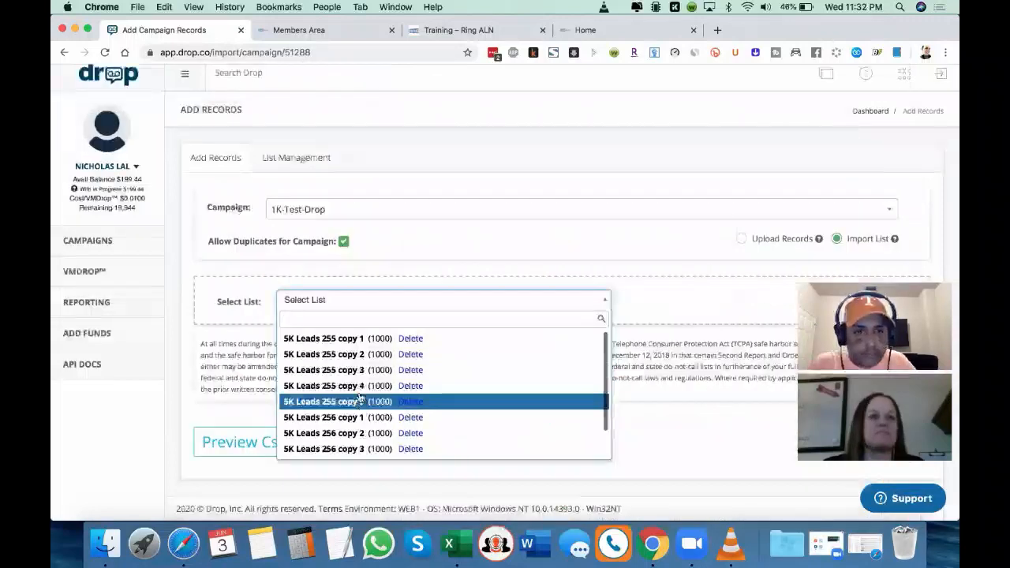
# Step: Import the saved list 5K Leads 256 copy 3 and add its records to the 1K-Test-Drop campaign
pyautogui.click(339, 449)
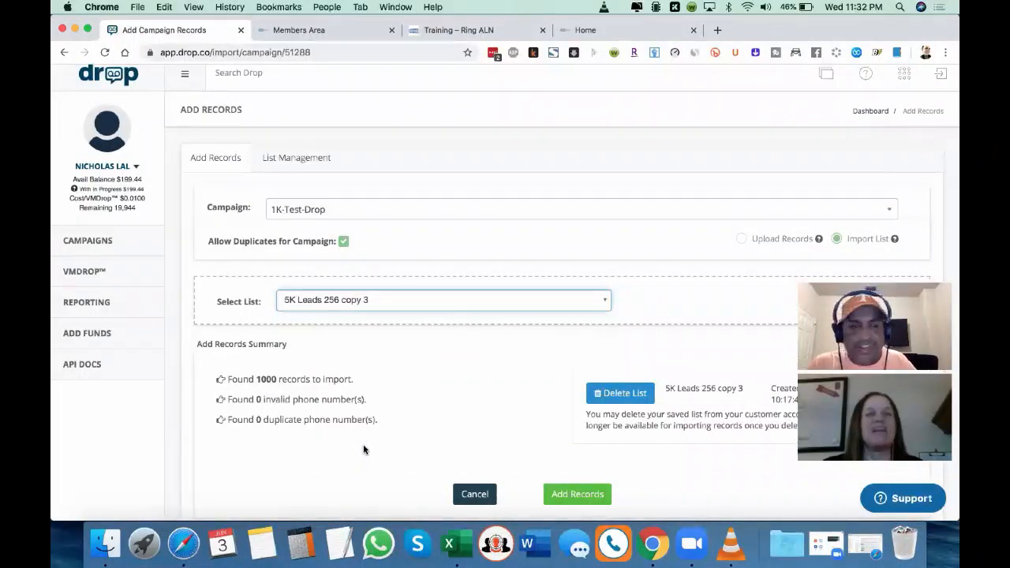
pyautogui.scroll(-1, 362, 451)
pyautogui.scroll(-2, 363, 450)
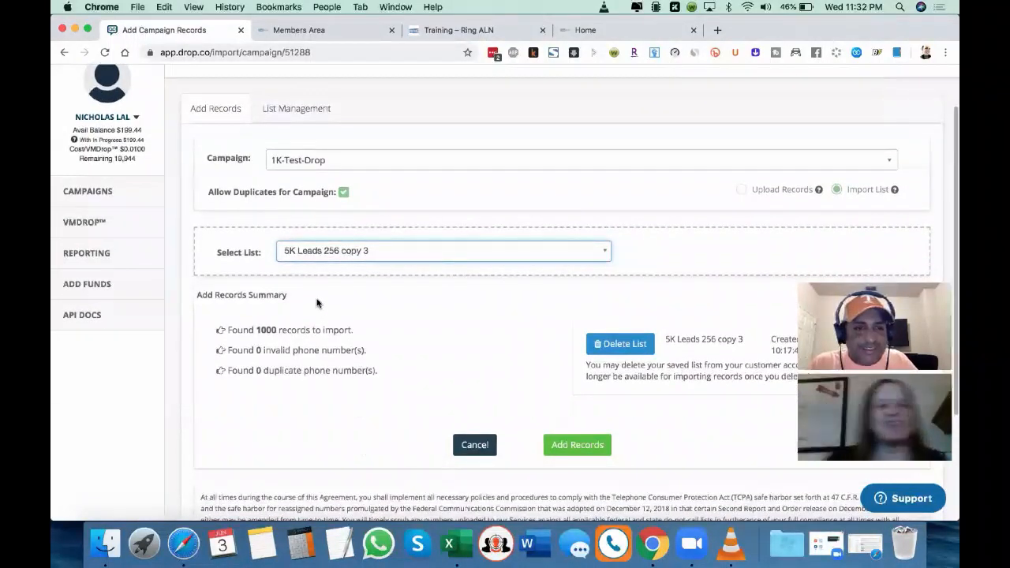
pyautogui.click(579, 444)
# Step: Check the RVM-Follow-up-List workbook in Excel, switch back to Chrome and view the campaign list with its date range options
pyautogui.click(458, 543)
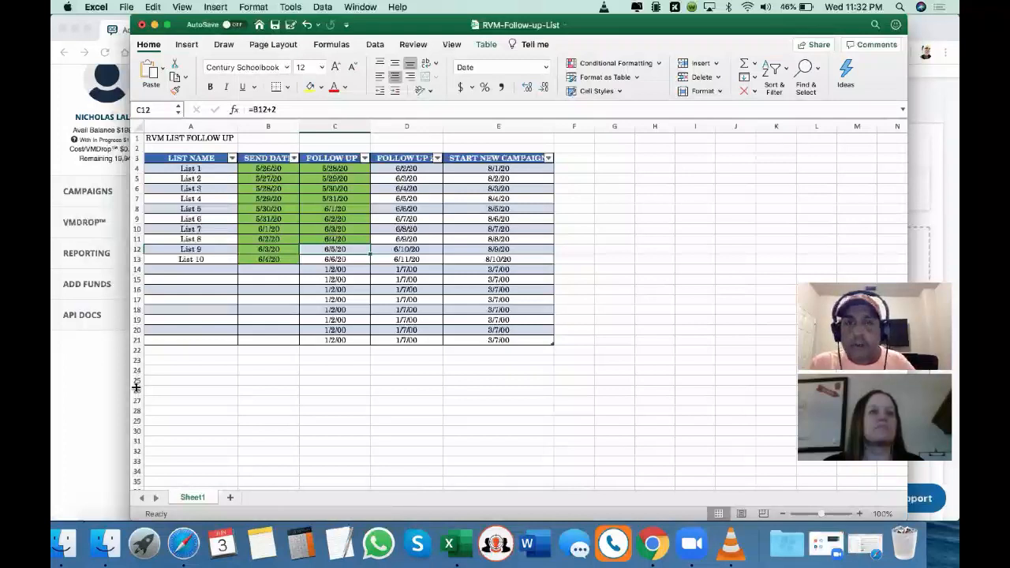
pyautogui.click(83, 424)
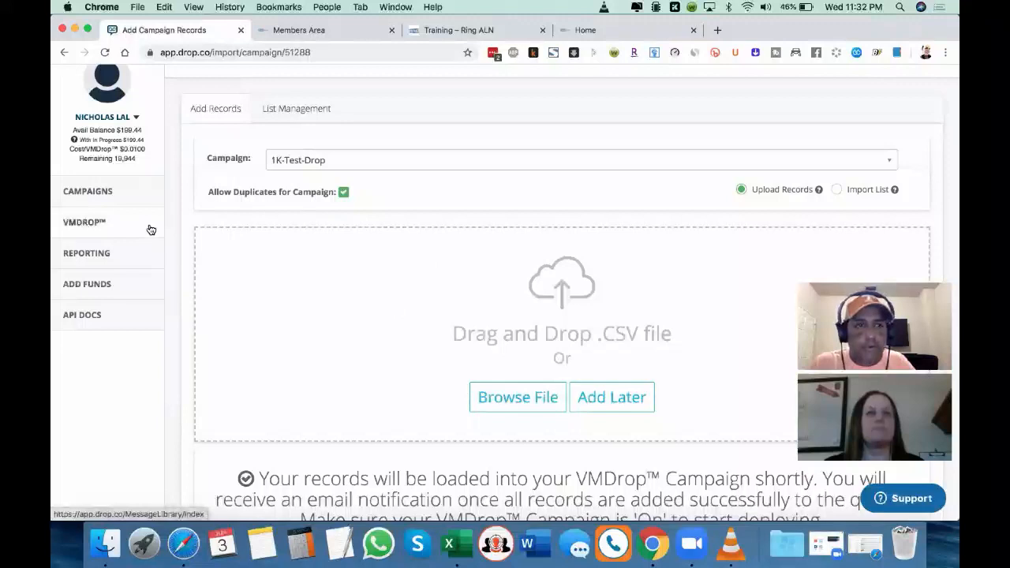
pyautogui.click(111, 195)
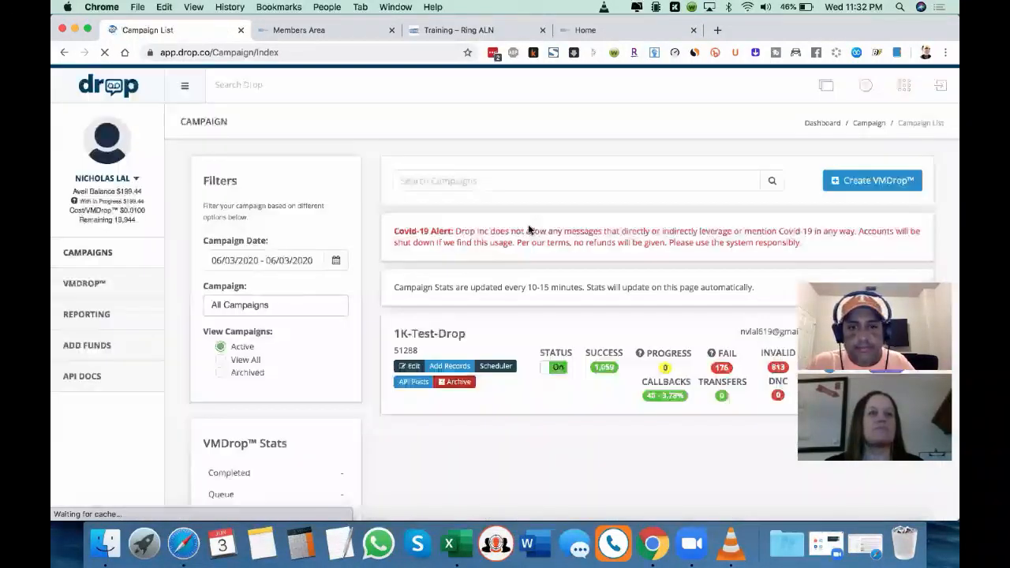
pyautogui.scroll(-3, 529, 229)
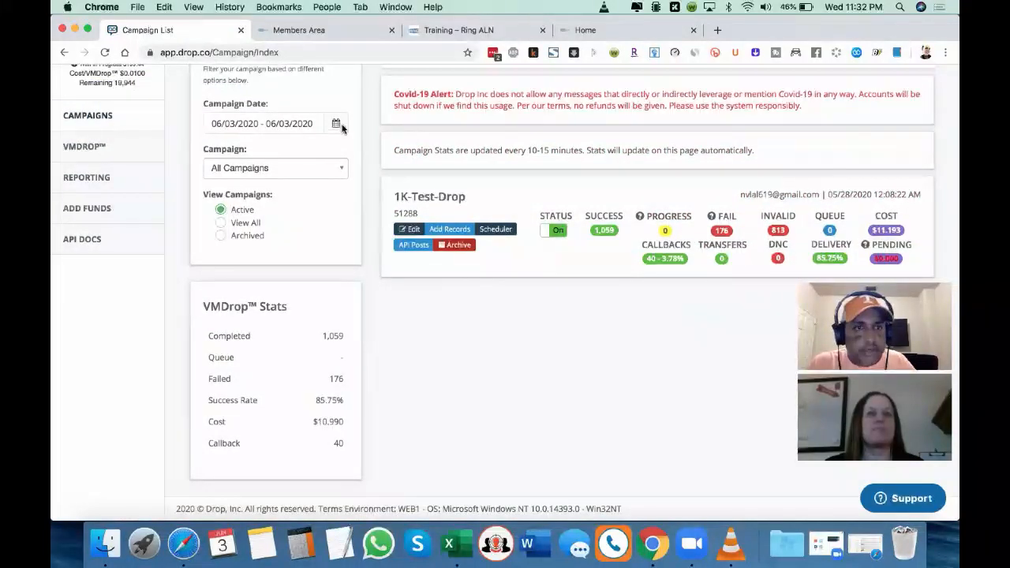
pyautogui.click(318, 123)
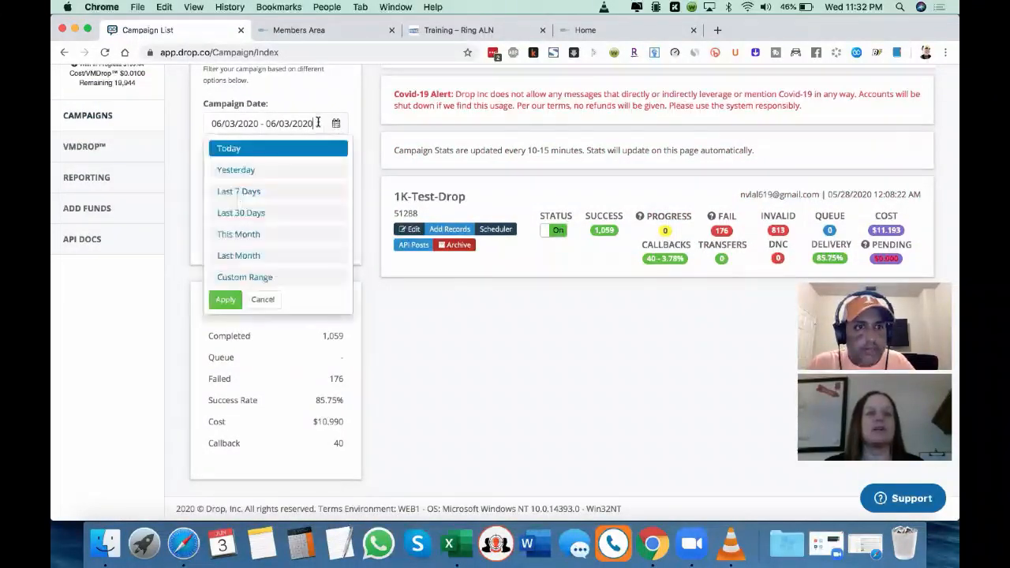
pyautogui.click(446, 360)
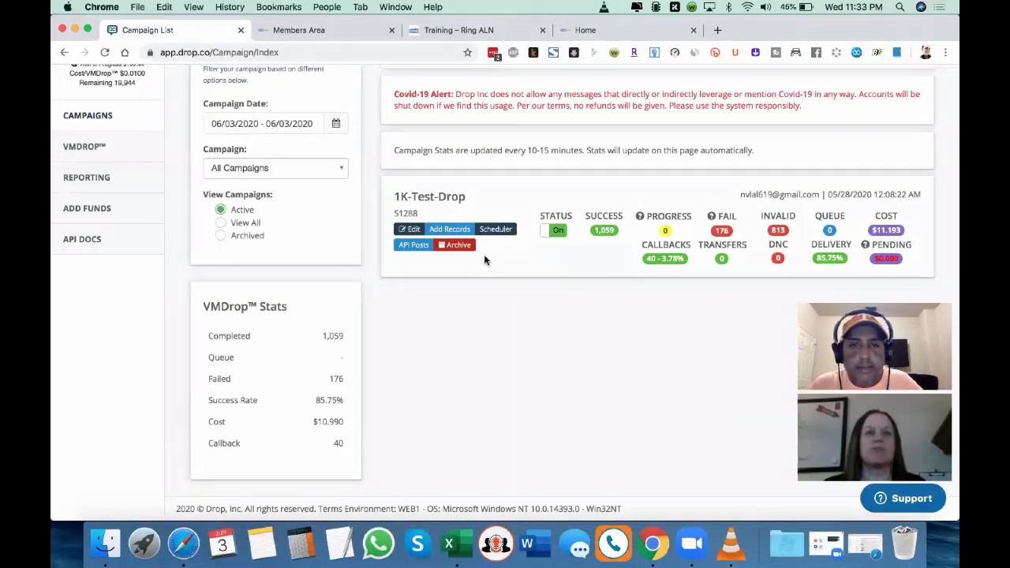
# Step: View 1K-Test-Drop's Campaign Scheduler with the system sending time and daily start and end times, and close it without saving
pyautogui.click(492, 229)
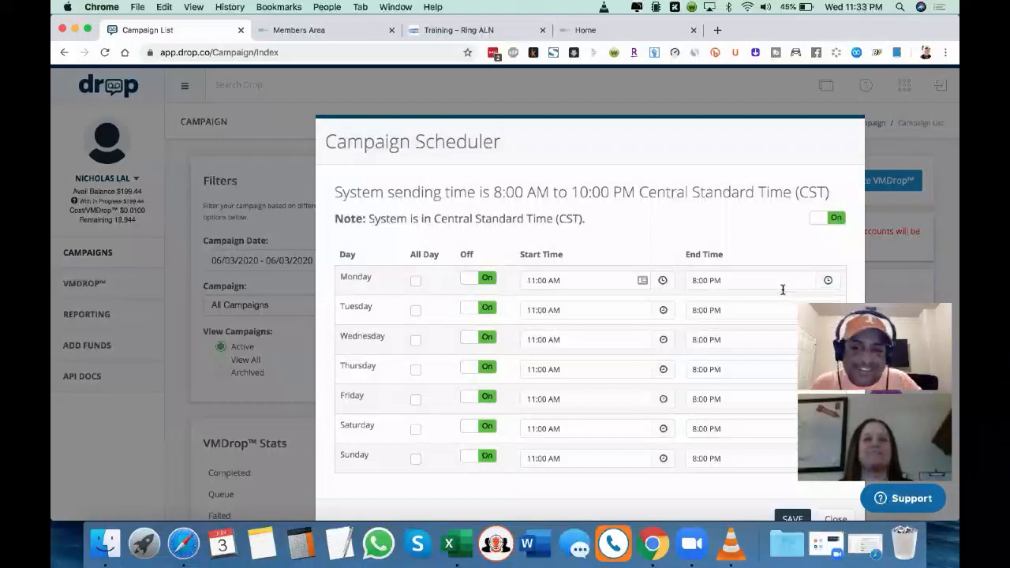
pyautogui.scroll(-2, 782, 287)
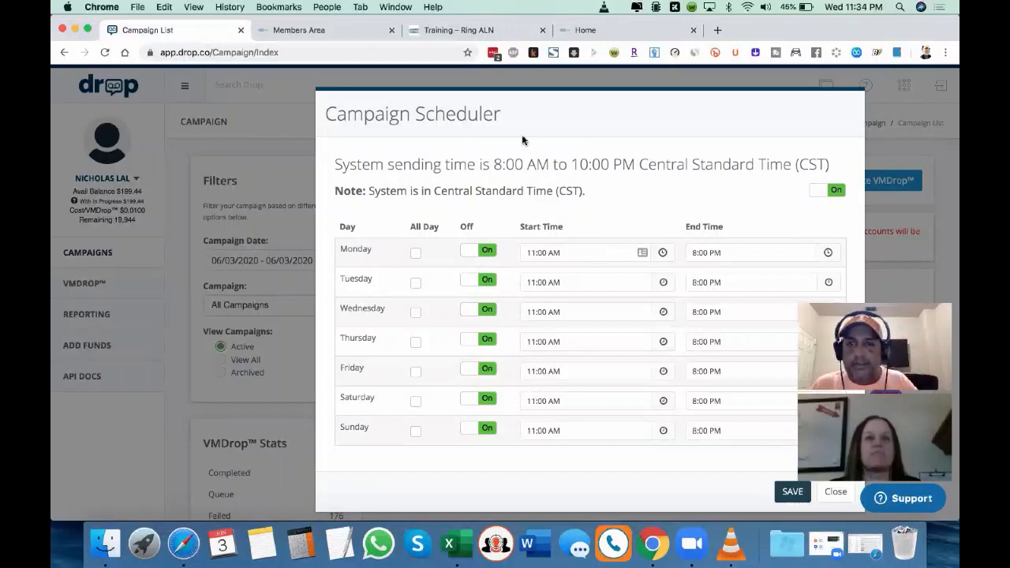
pyautogui.moveTo(412, 165); pyautogui.dragTo(633, 165)
pyautogui.click(553, 164)
pyautogui.click(633, 166)
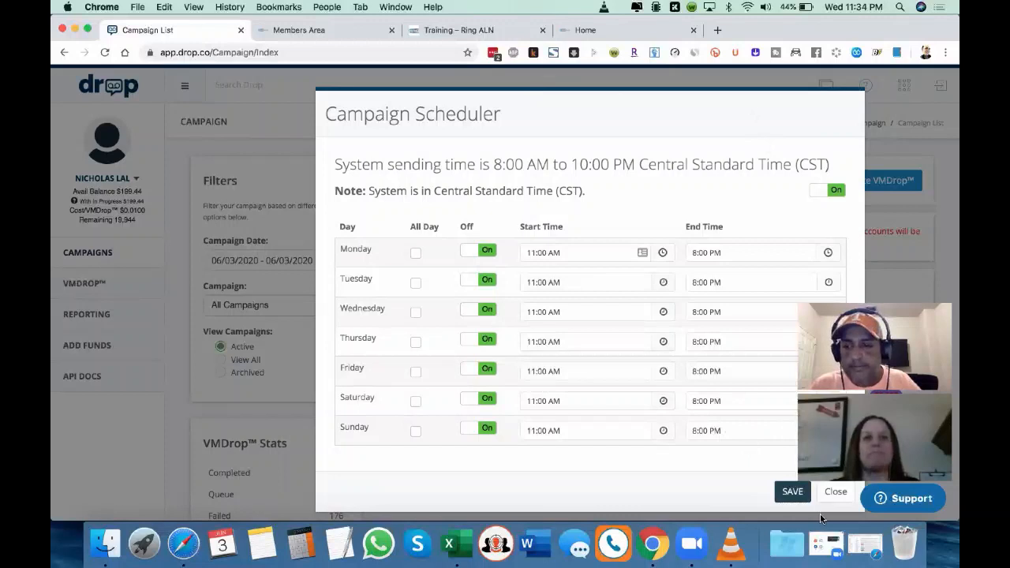
pyautogui.click(835, 491)
# Step: Review 1K-Test-Drop's campaign statistics and view the breakdown of its successful drops
pyautogui.scroll(-3, 595, 444)
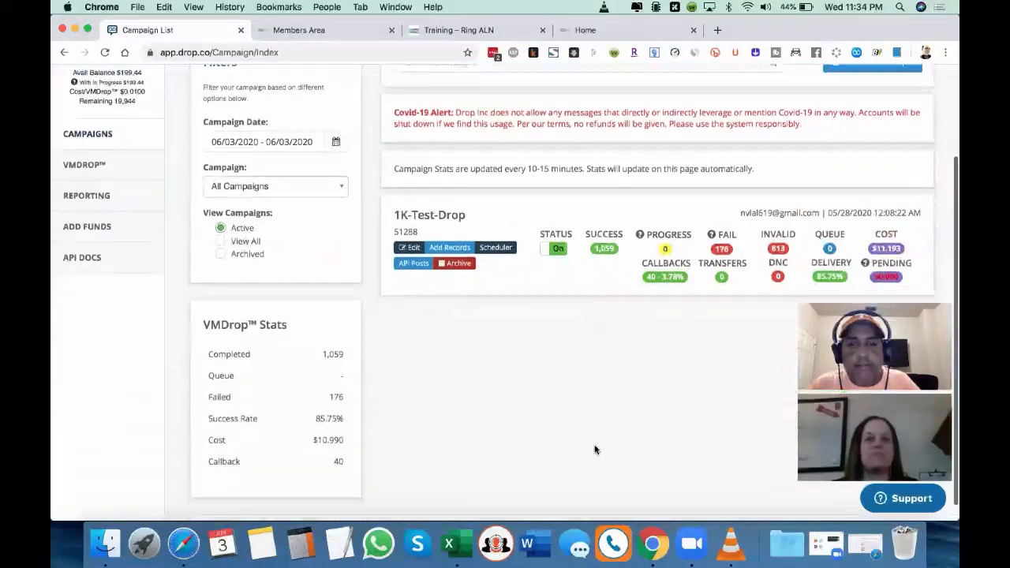
pyautogui.scroll(-1, 581, 399)
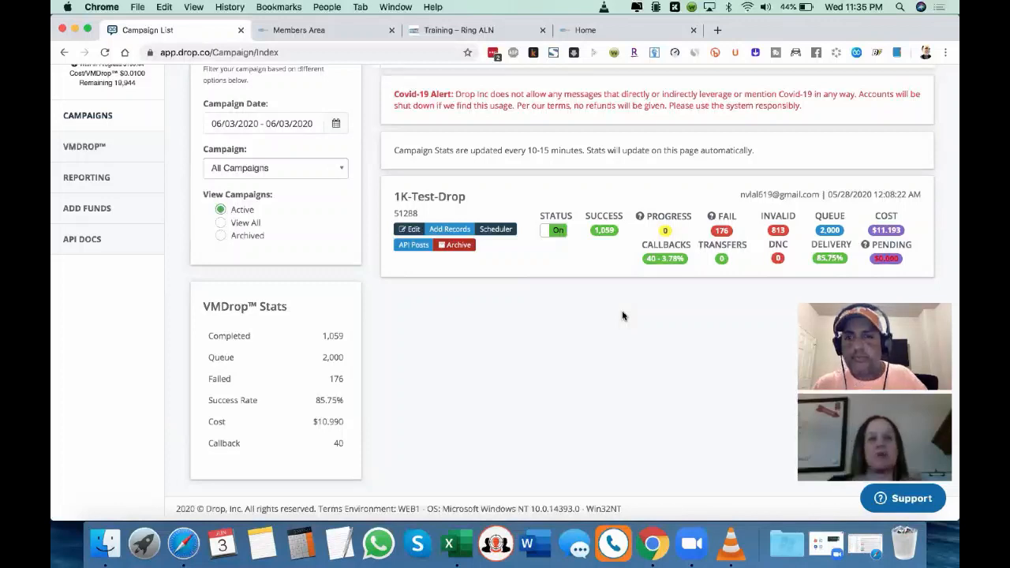
pyautogui.click(605, 230)
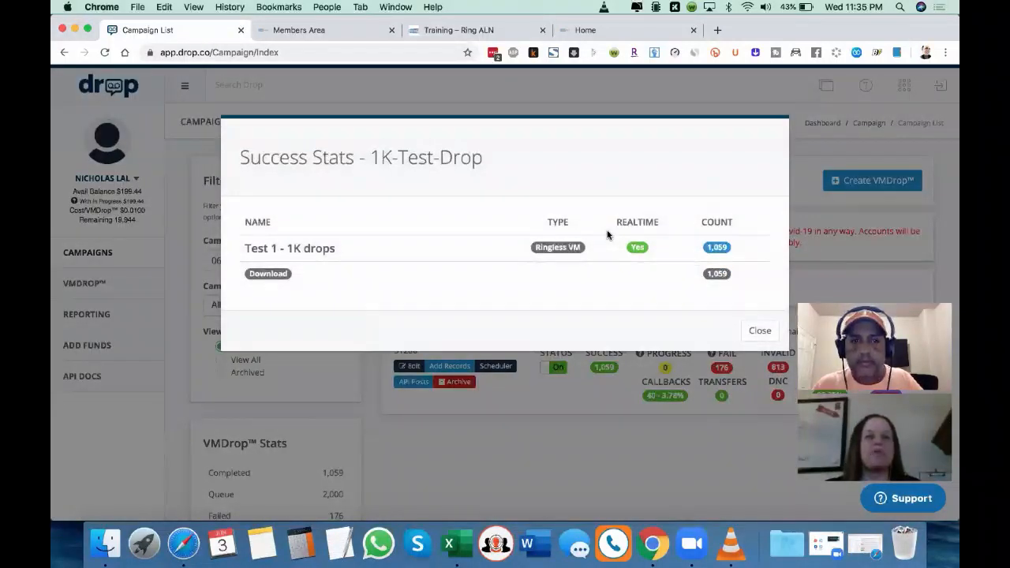
pyautogui.click(760, 332)
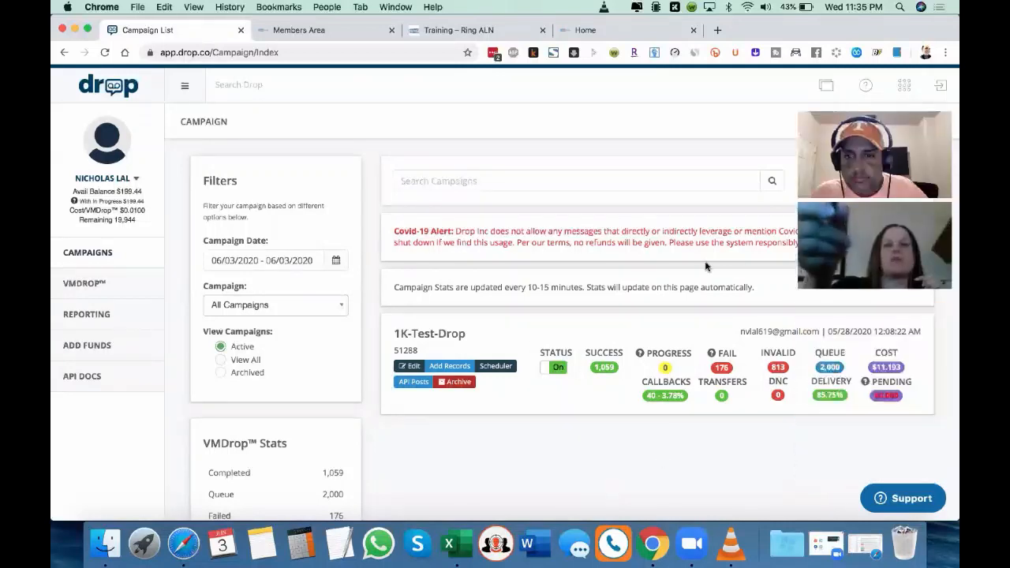
# Step: View the breakdowns of 1K-Test-Drop's failed and invalid records
pyautogui.click(719, 371)
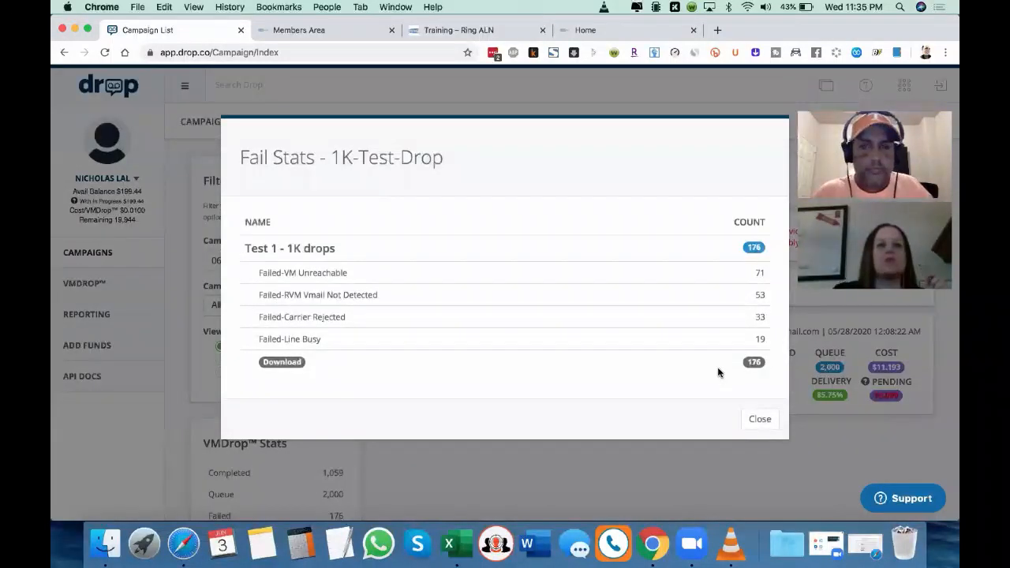
pyautogui.click(757, 419)
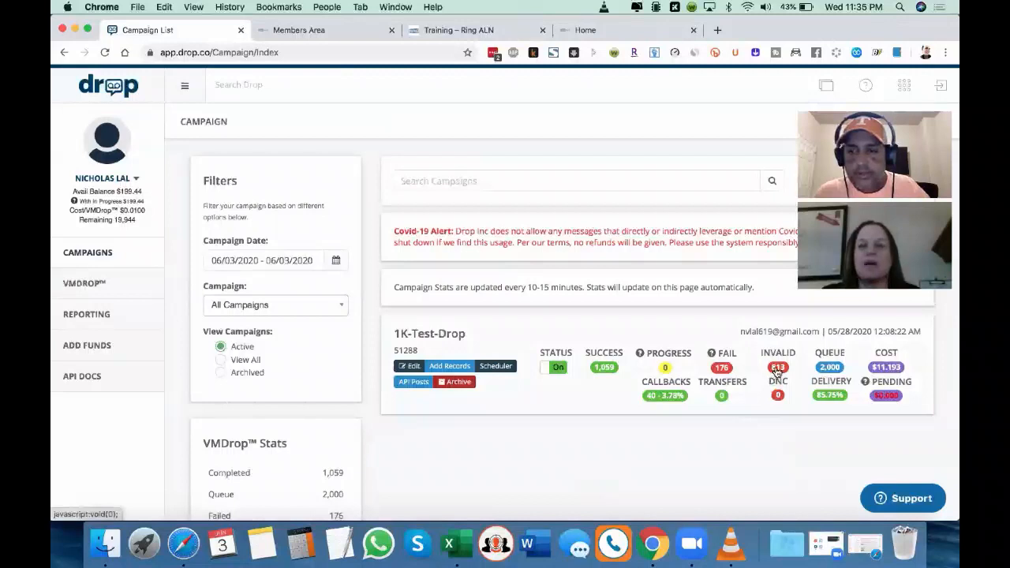
pyautogui.click(777, 369)
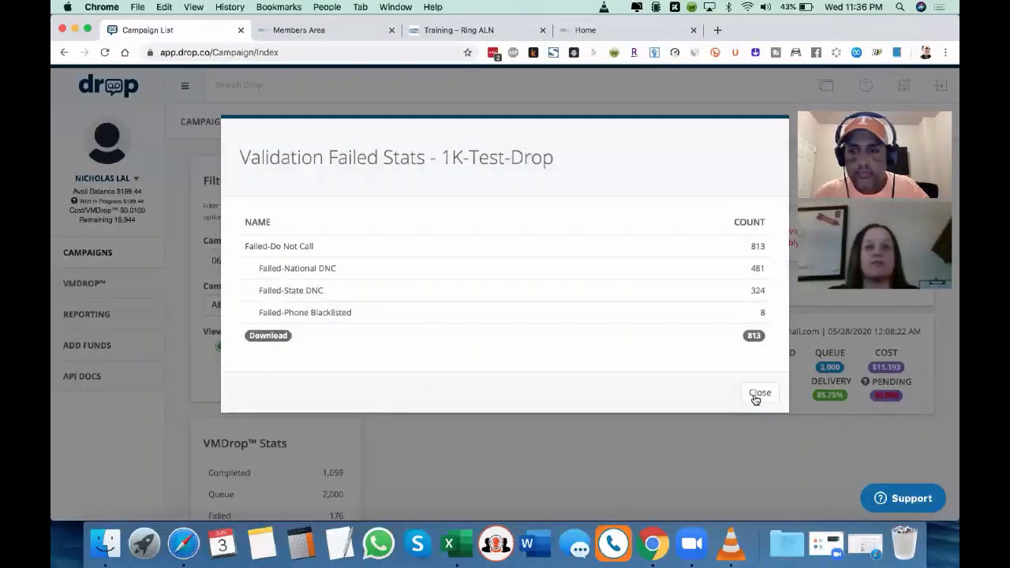
pyautogui.click(757, 393)
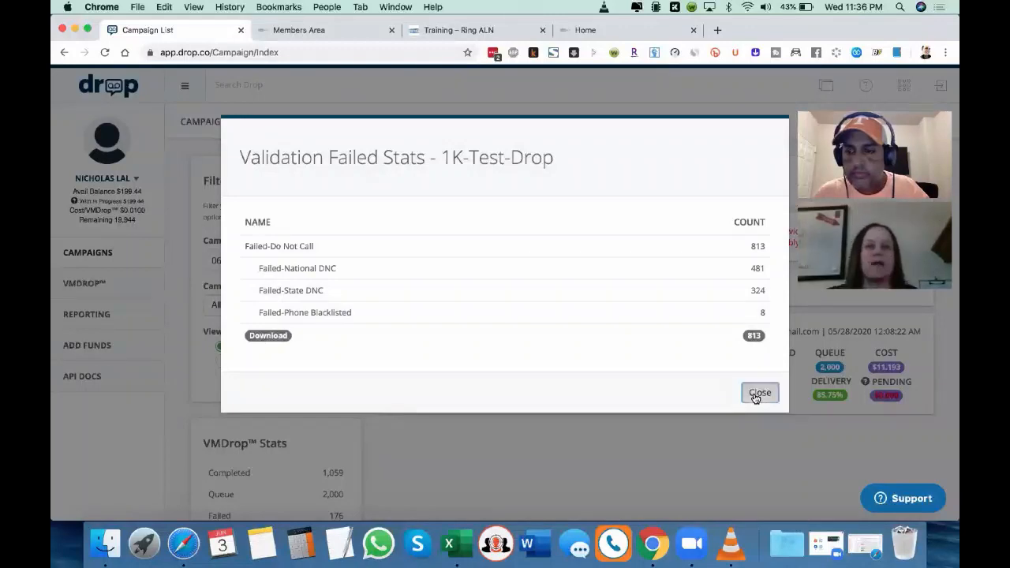
# Step: Download the callbacks file for 1K-Test-Drop and filter the campaign list to Last 30 Days
pyautogui.click(663, 396)
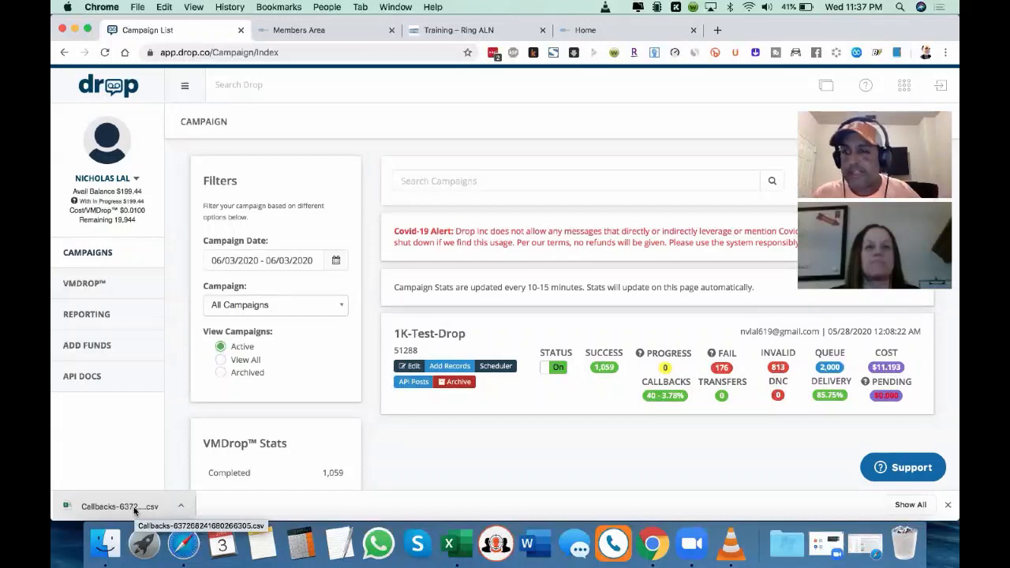
pyautogui.click(307, 261)
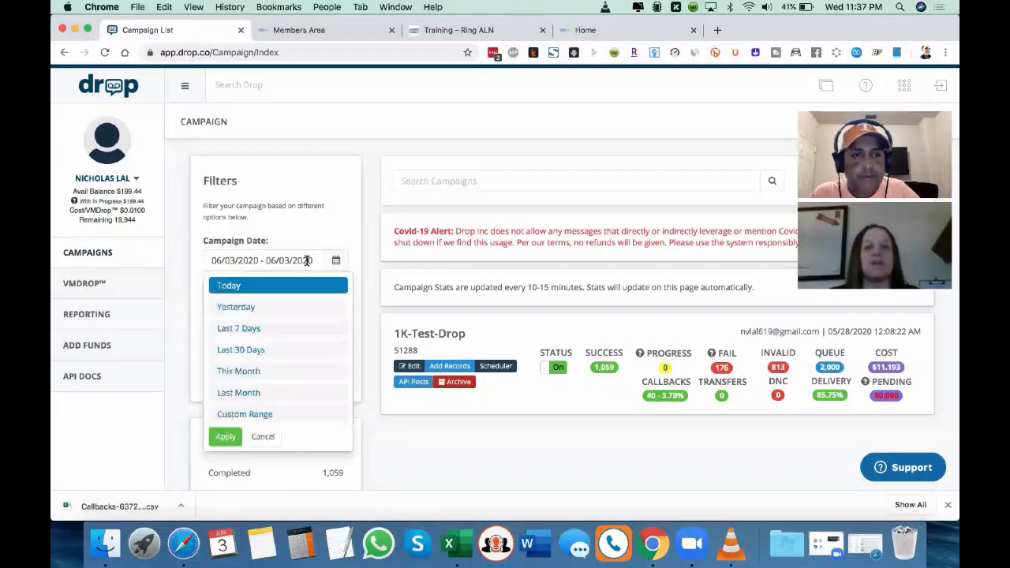
pyautogui.click(287, 349)
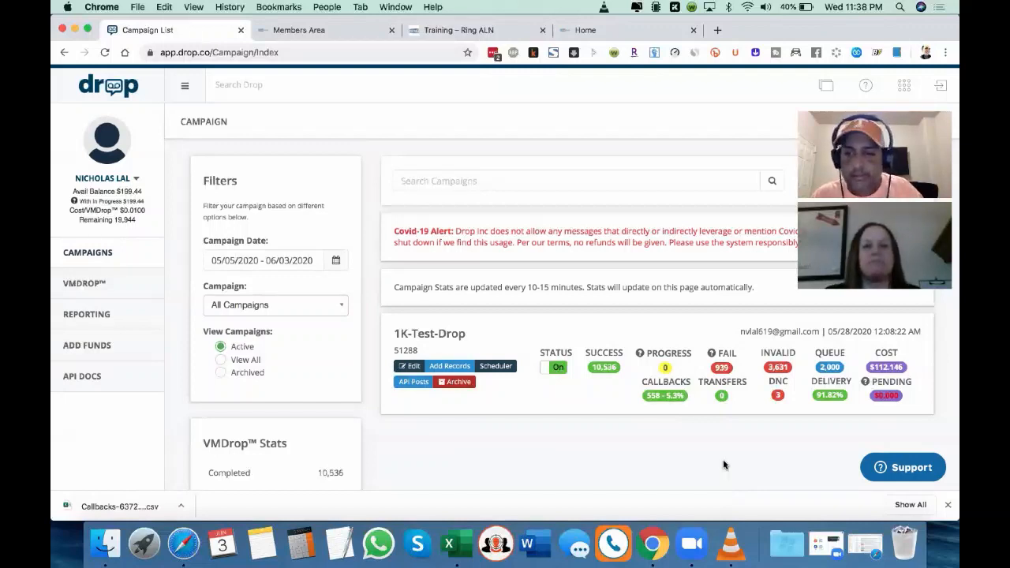
# Step: View 1K-Test-Drop's invalid record breakdown for the last 30 days and review its overall campaign statistics
pyautogui.click(772, 367)
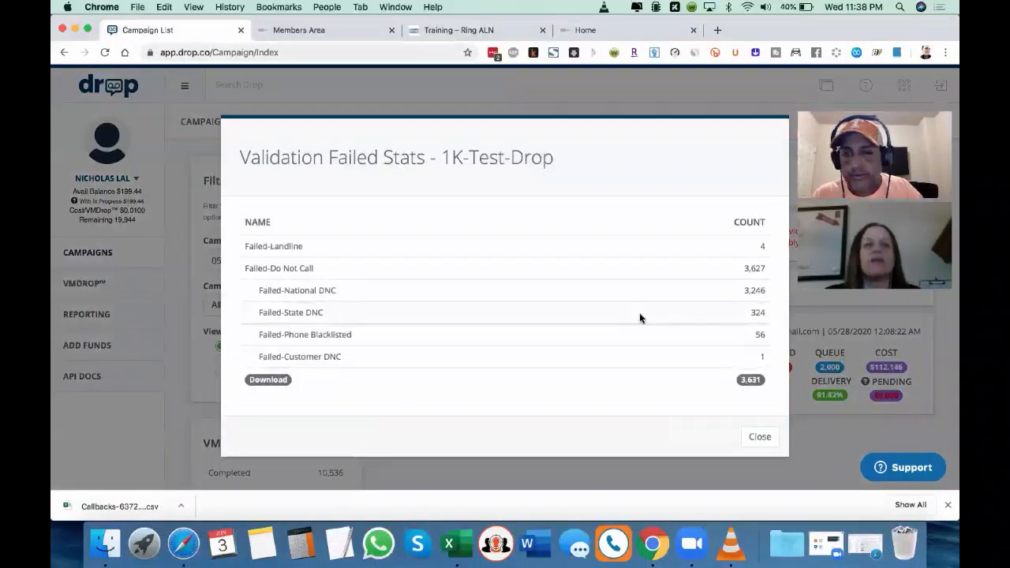
pyautogui.click(756, 438)
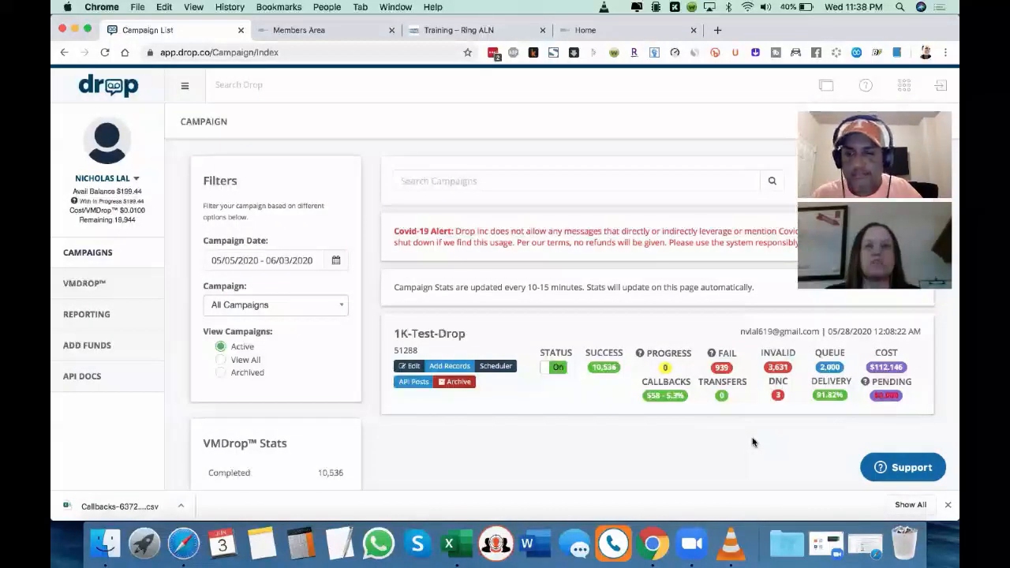
pyautogui.scroll(-1, 753, 442)
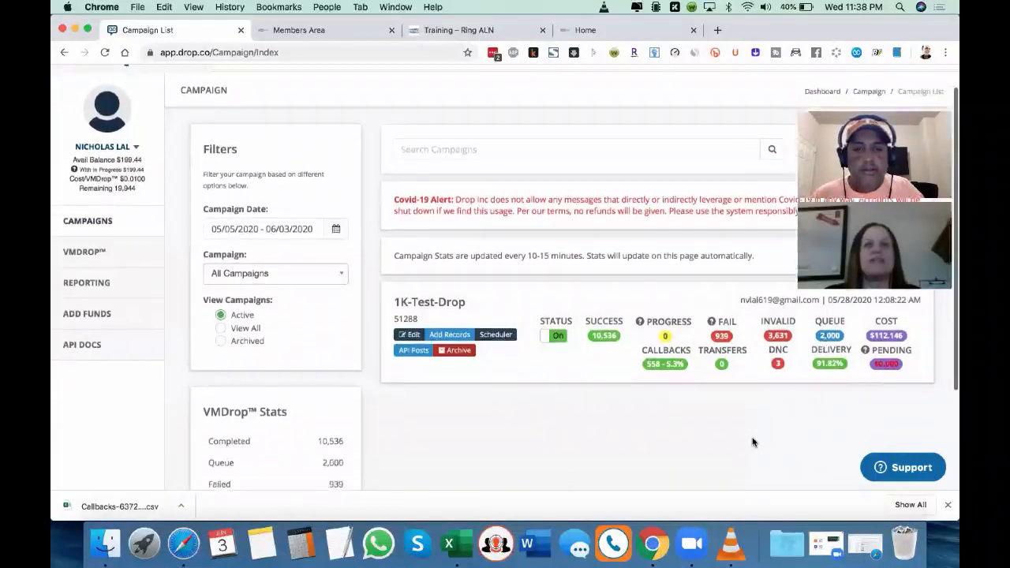
pyautogui.scroll(-3, 753, 441)
pyautogui.scroll(4, 753, 442)
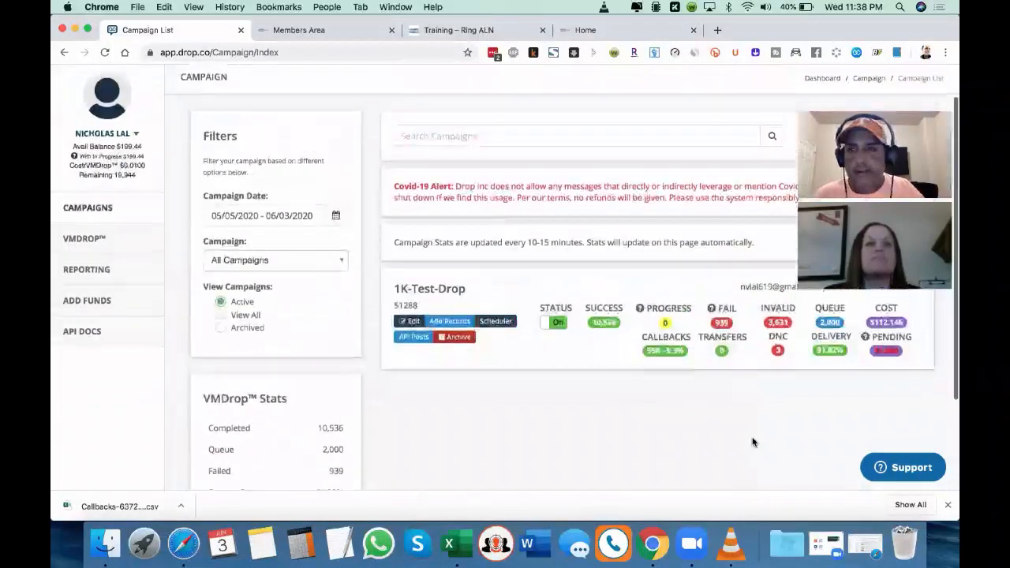
pyautogui.scroll(-2, 753, 441)
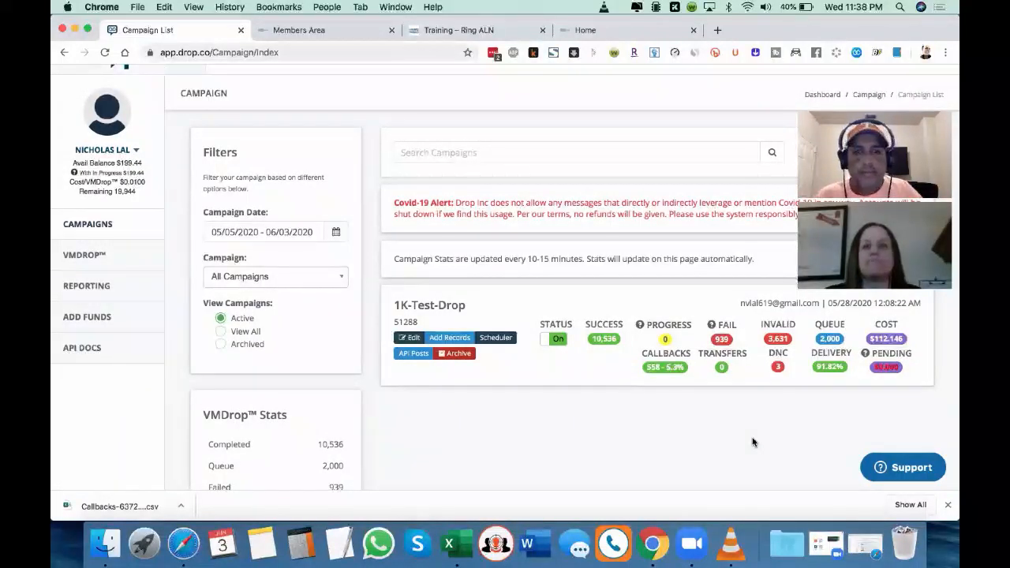
pyautogui.scroll(1, 753, 442)
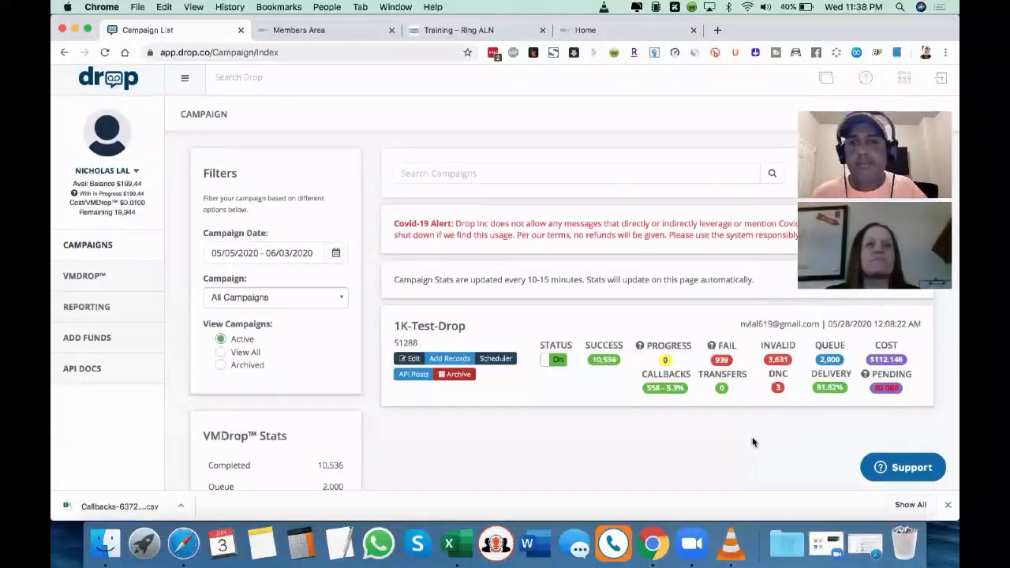